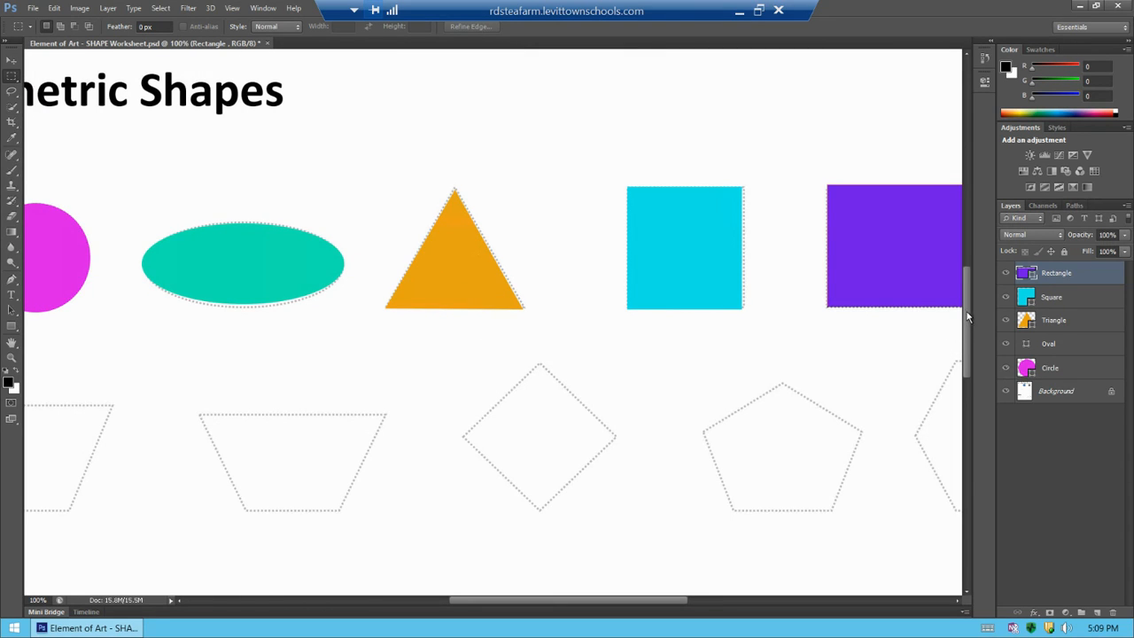
Set the foreground color to orange, hex f7a20f
drag(966, 312, 971, 335)
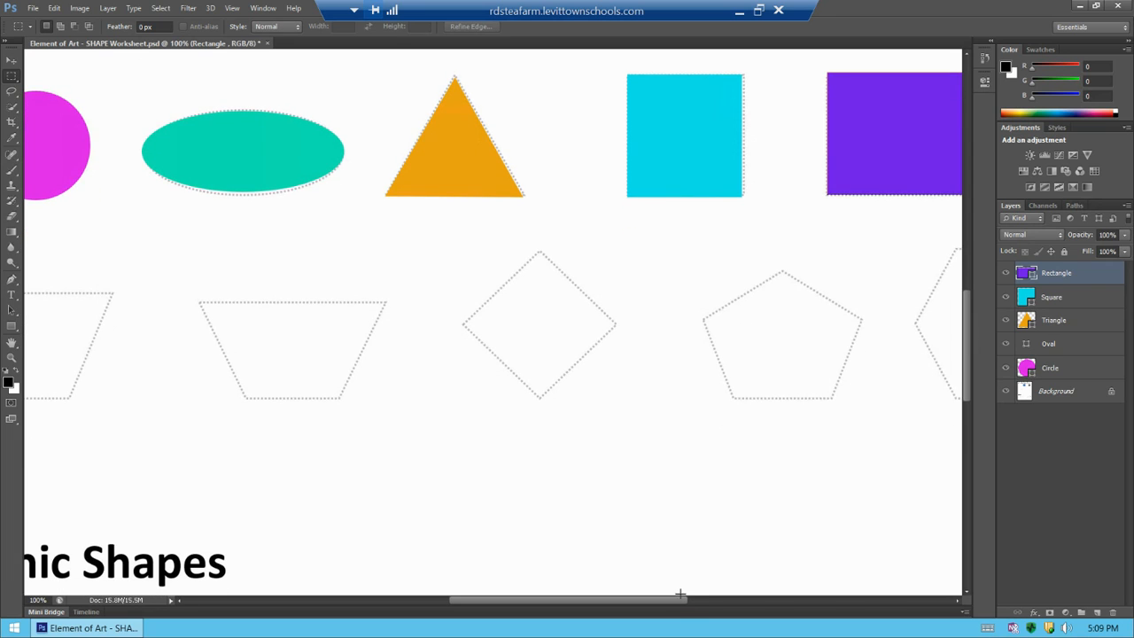
drag(676, 601, 589, 600)
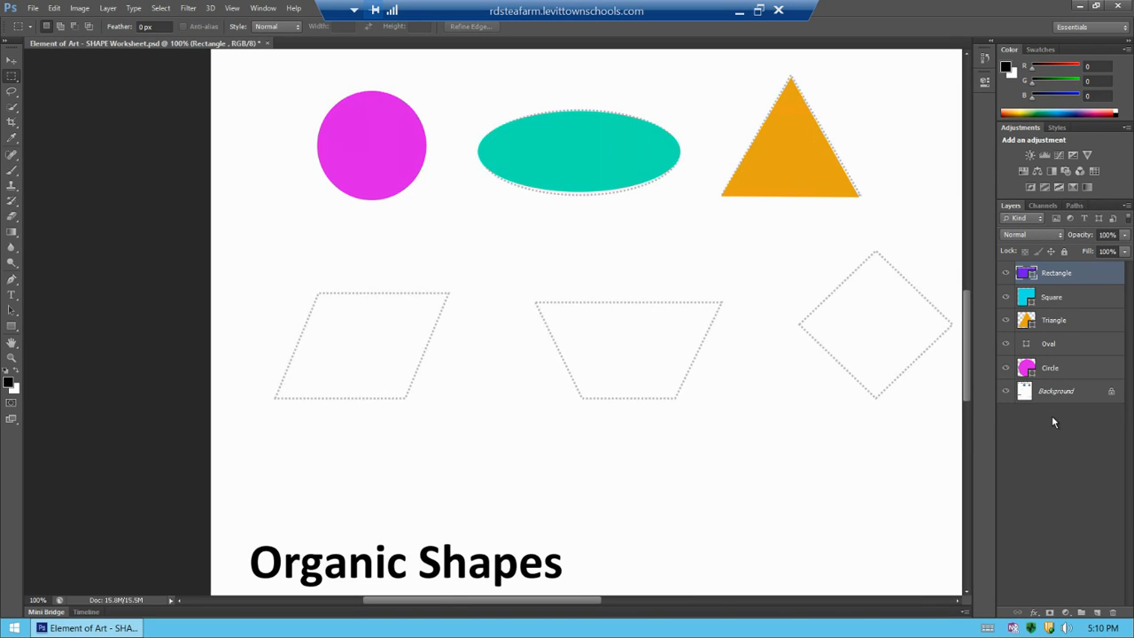
key(ctrl+plus)
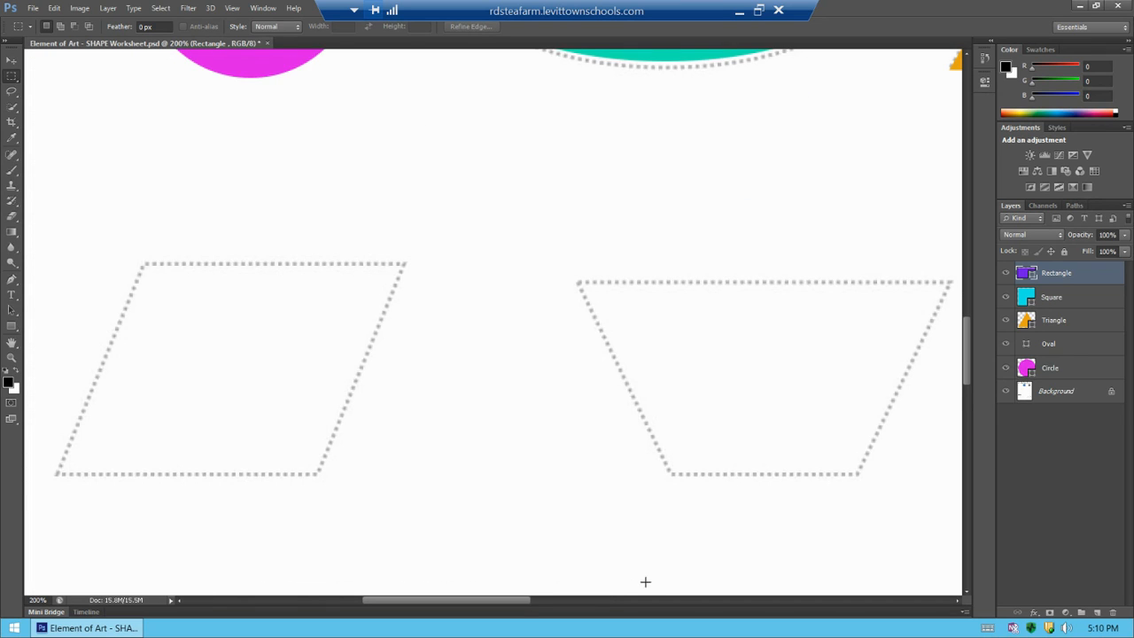
drag(512, 604, 469, 606)
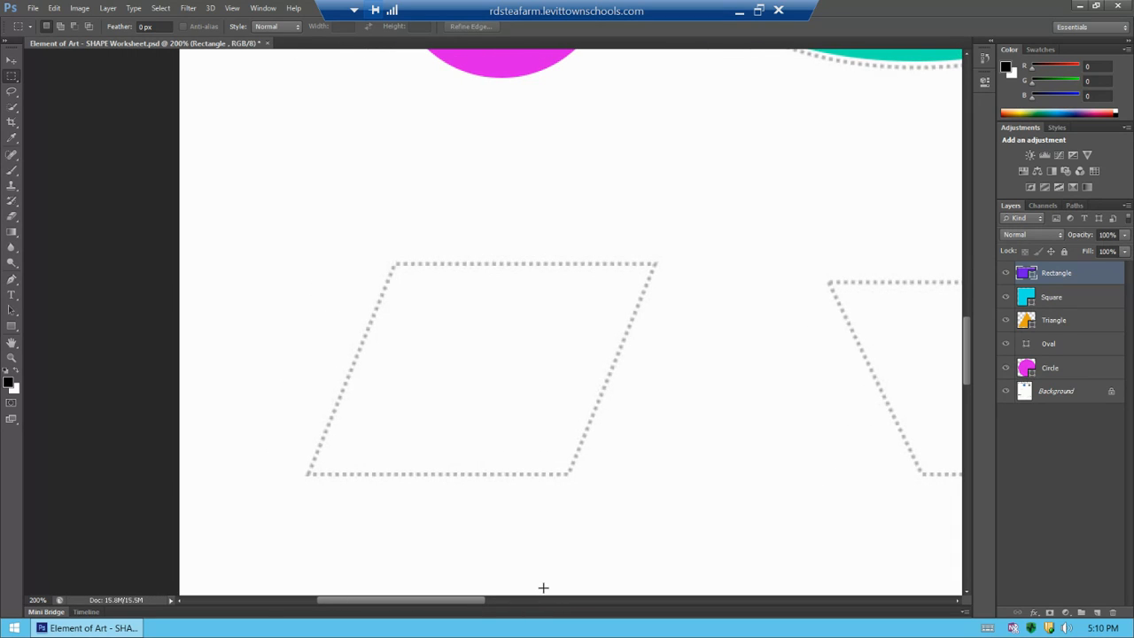
click(9, 387)
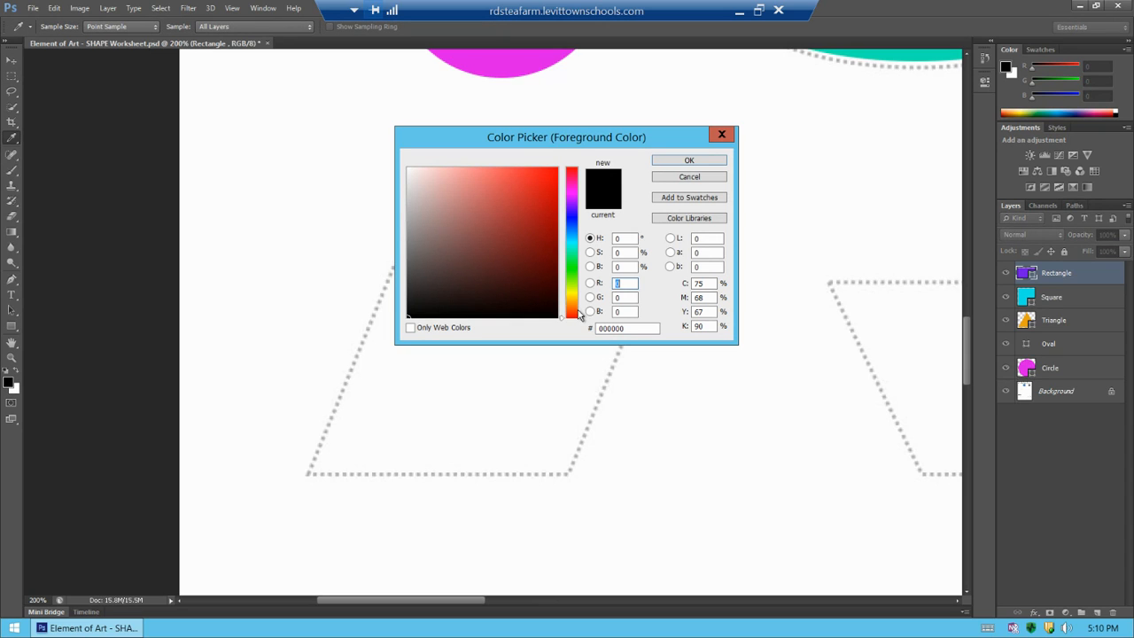
drag(577, 313, 573, 305)
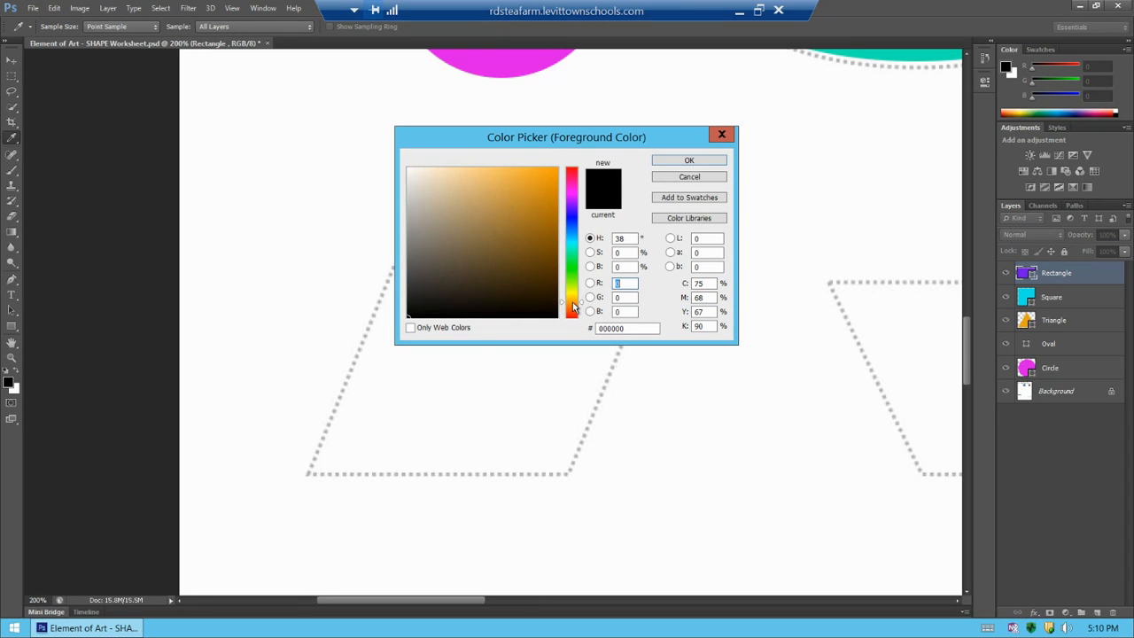
click(534, 173)
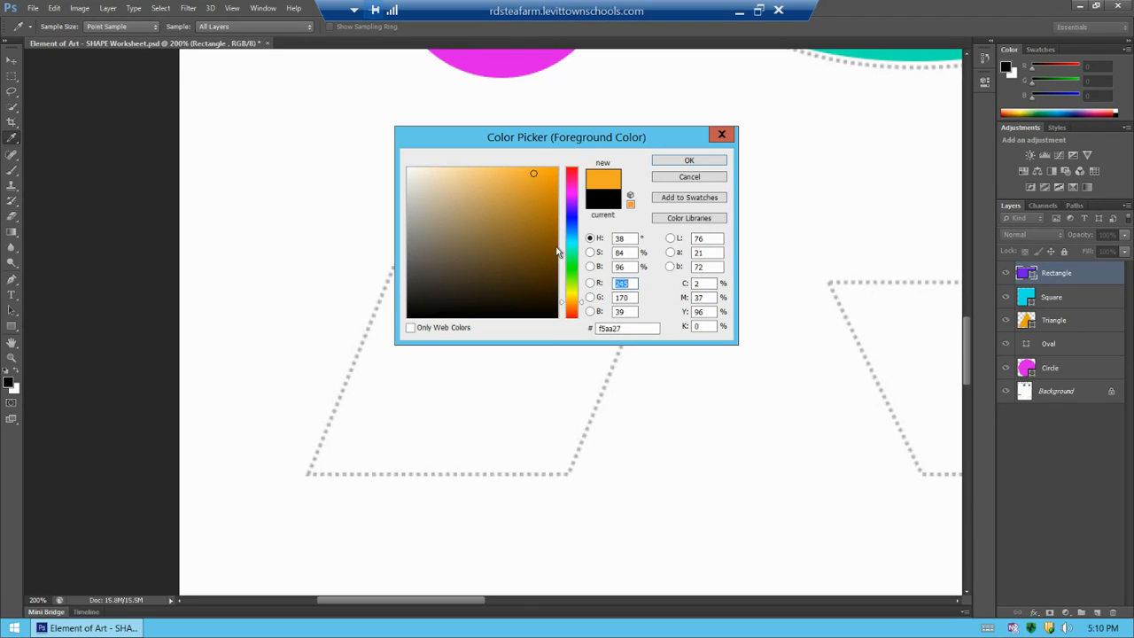
click(551, 199)
drag(551, 199, 549, 172)
click(689, 161)
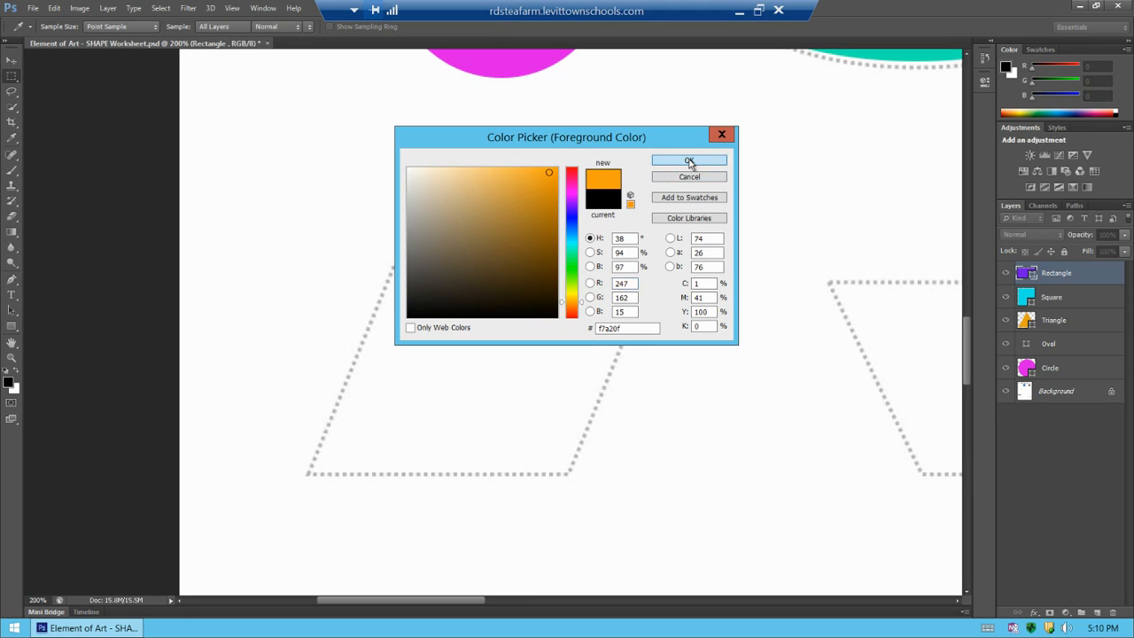
Add a new layer and draw a rectangle shape about 148 × 180 px inside the parallelogram outline
click(1097, 615)
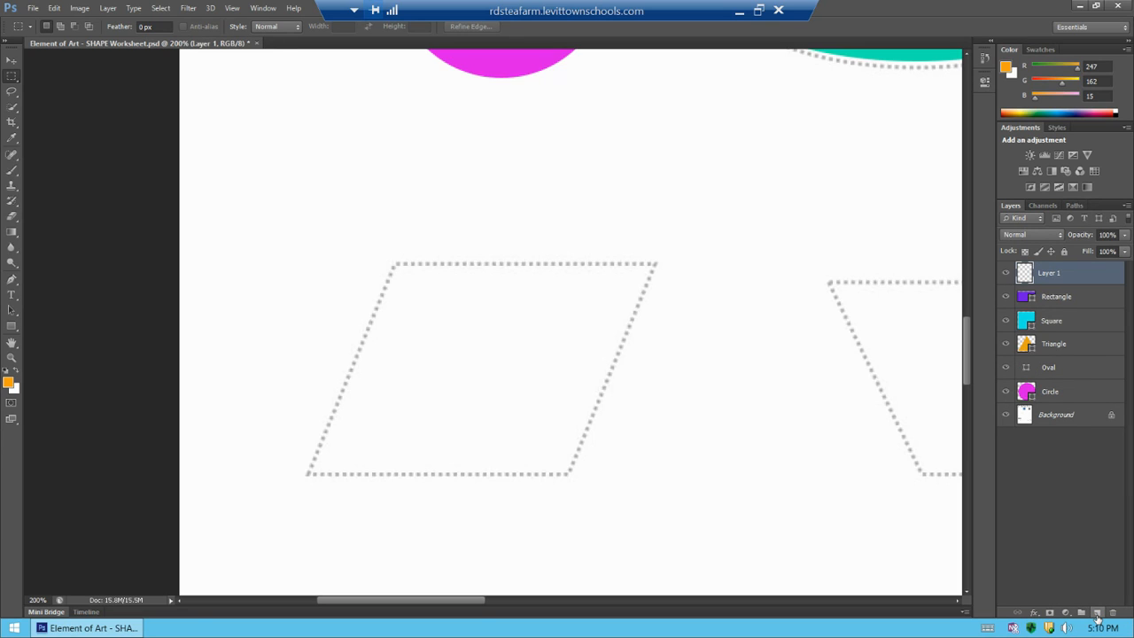
click(13, 329)
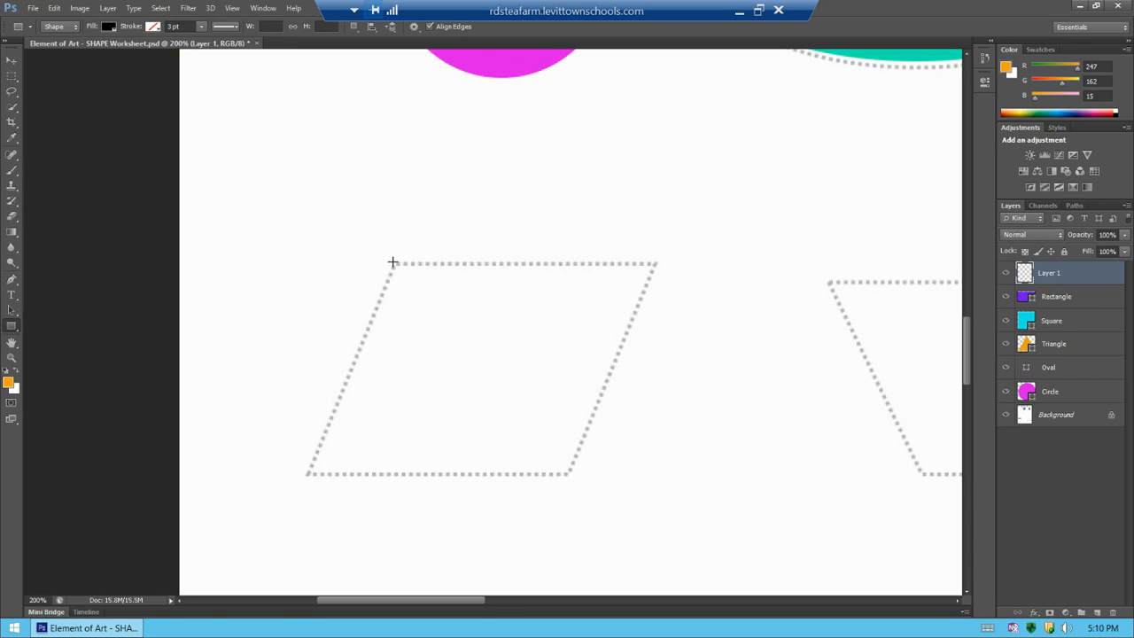
drag(393, 262, 568, 473)
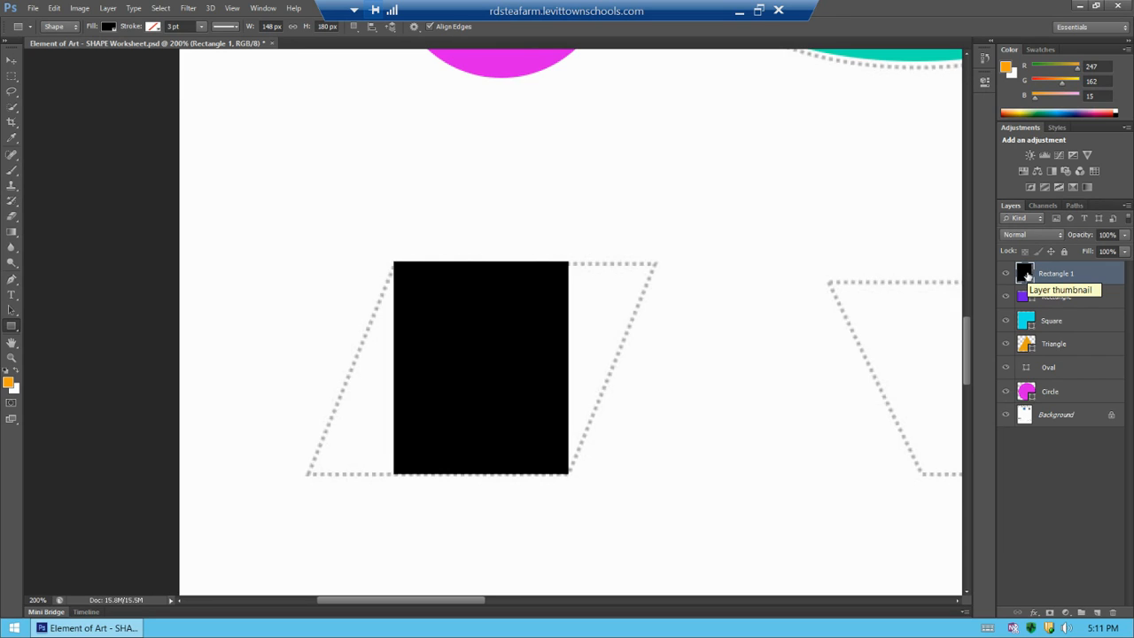
Set the rectangle shape's fill to the orange foreground color and save the document
double_click(1025, 273)
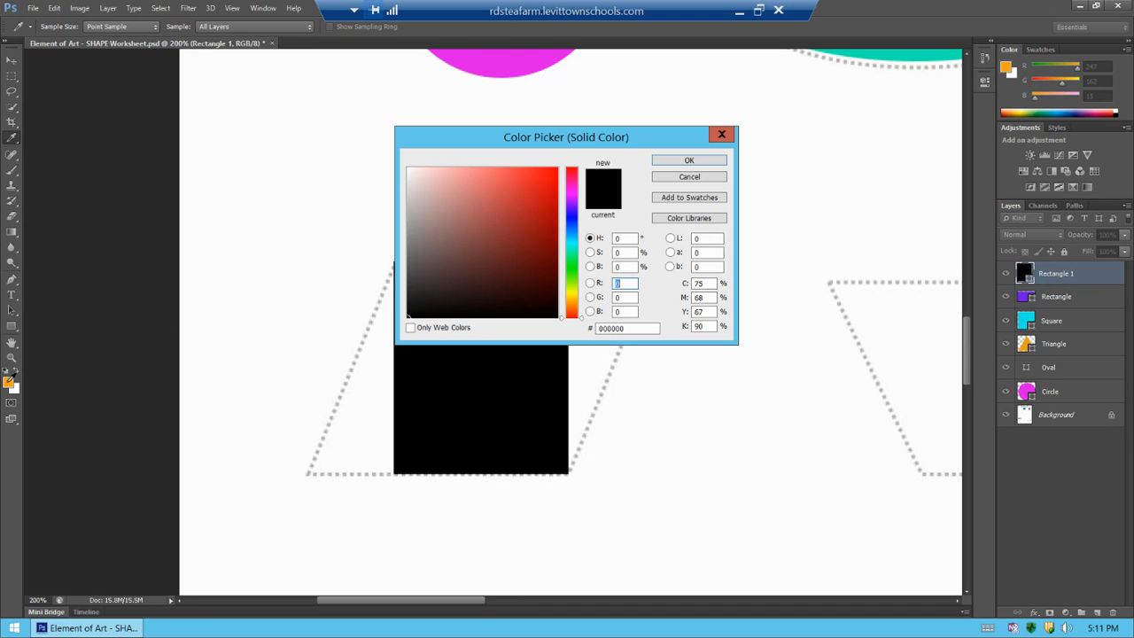
click(12, 377)
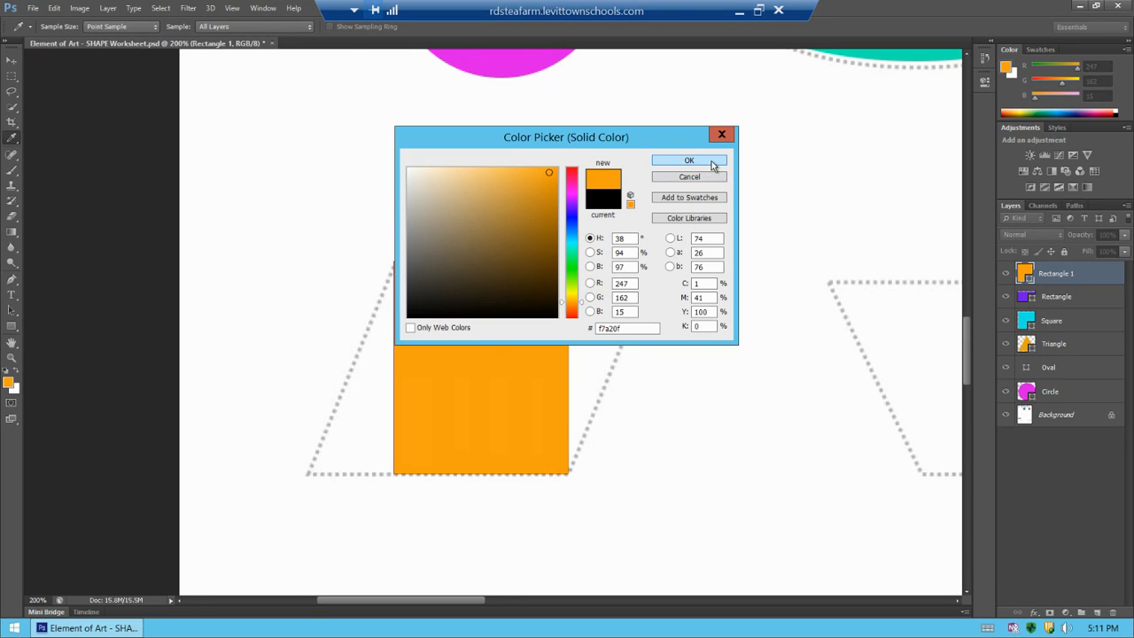
click(691, 162)
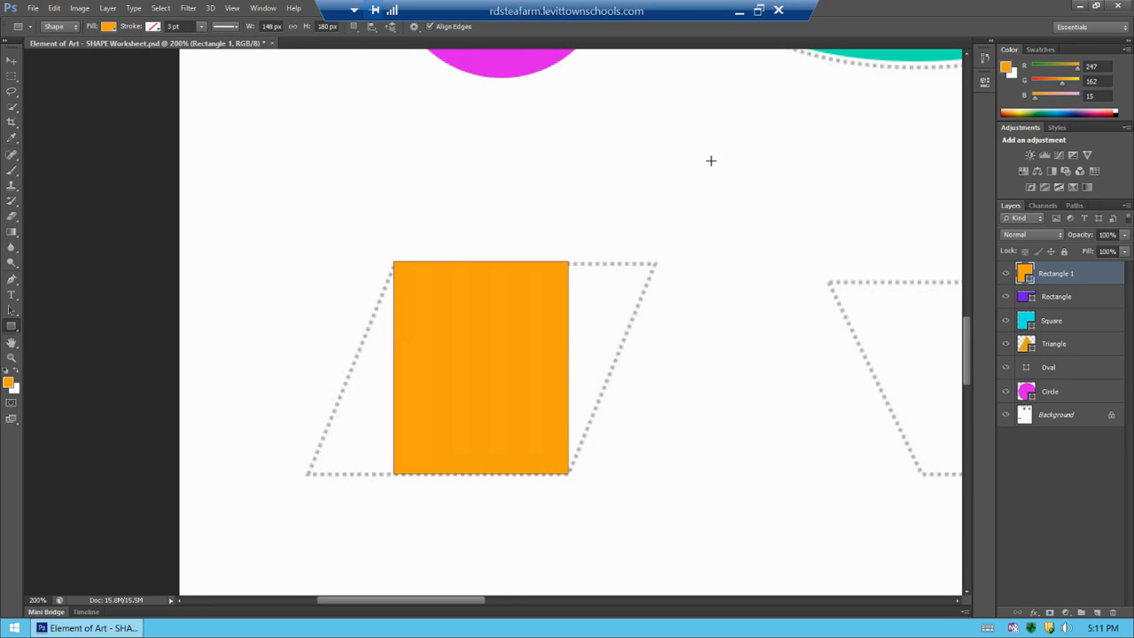
key(ctrl+s)
Skew the rectangle's top-right and bottom-left corners to match the parallelogram outline and apply the transform
key(ctrl+t)
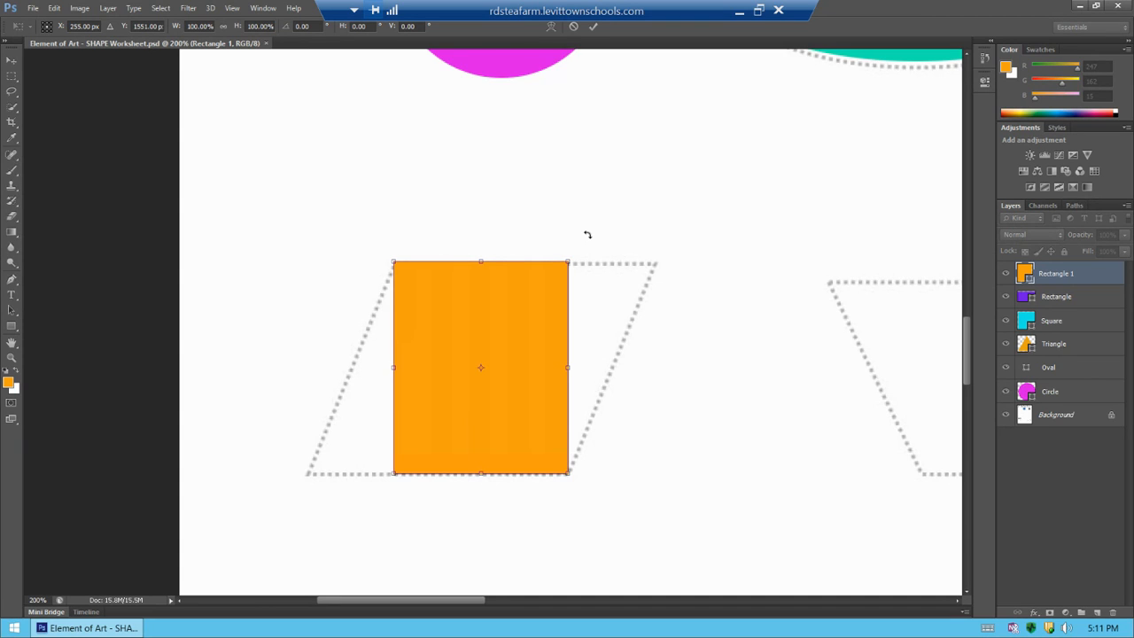
key(ctrl+plus)
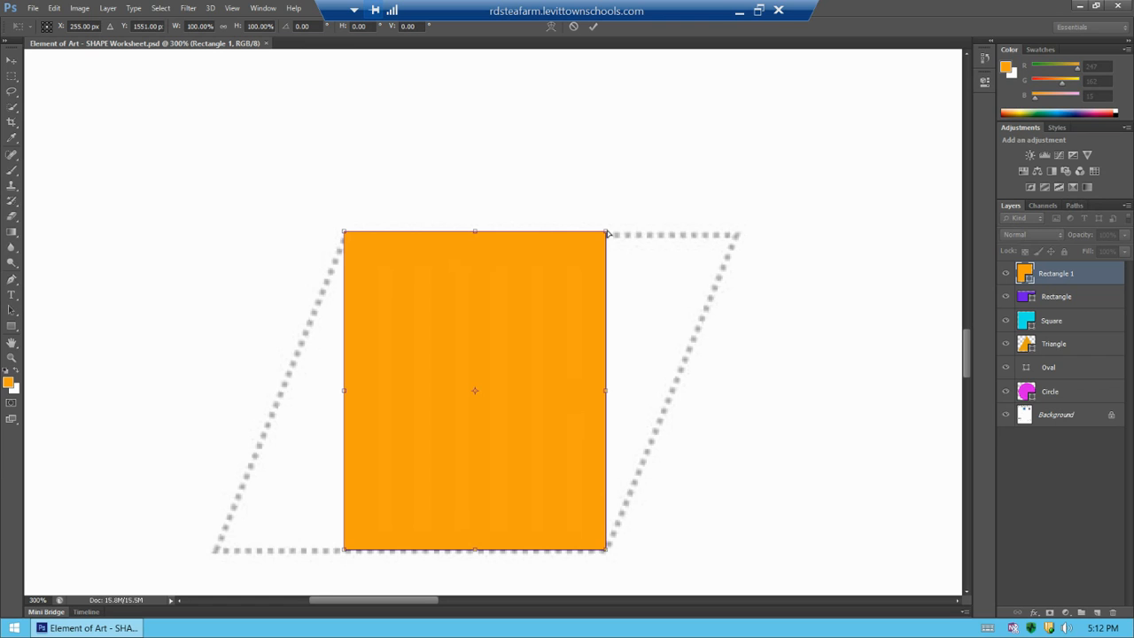
drag(608, 233, 739, 234)
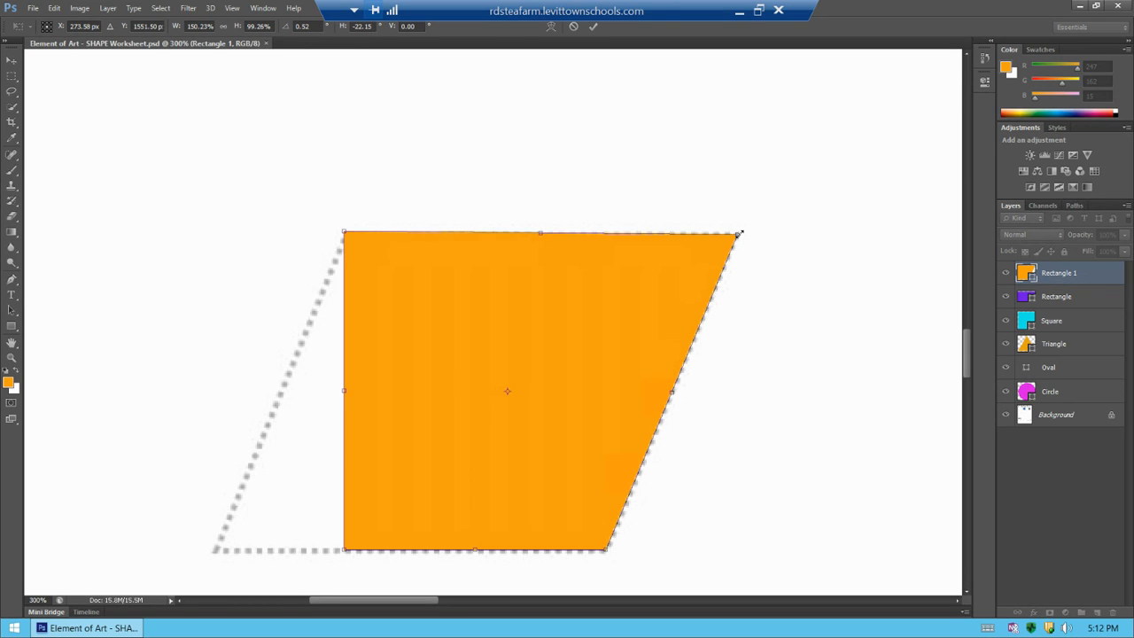
drag(968, 354, 971, 363)
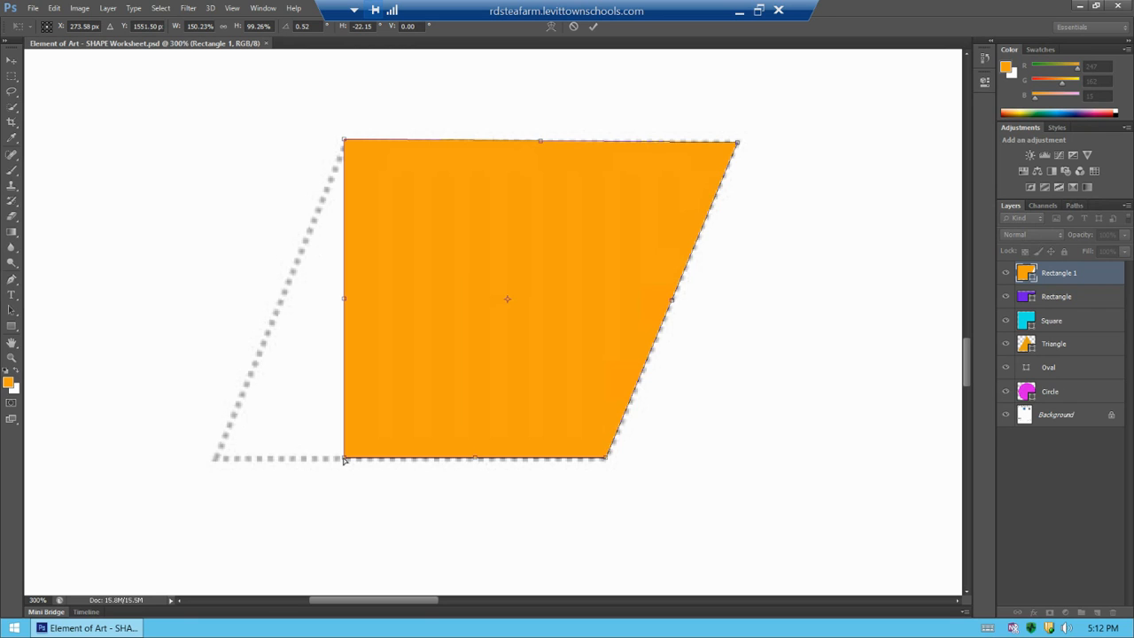
drag(345, 460, 215, 458)
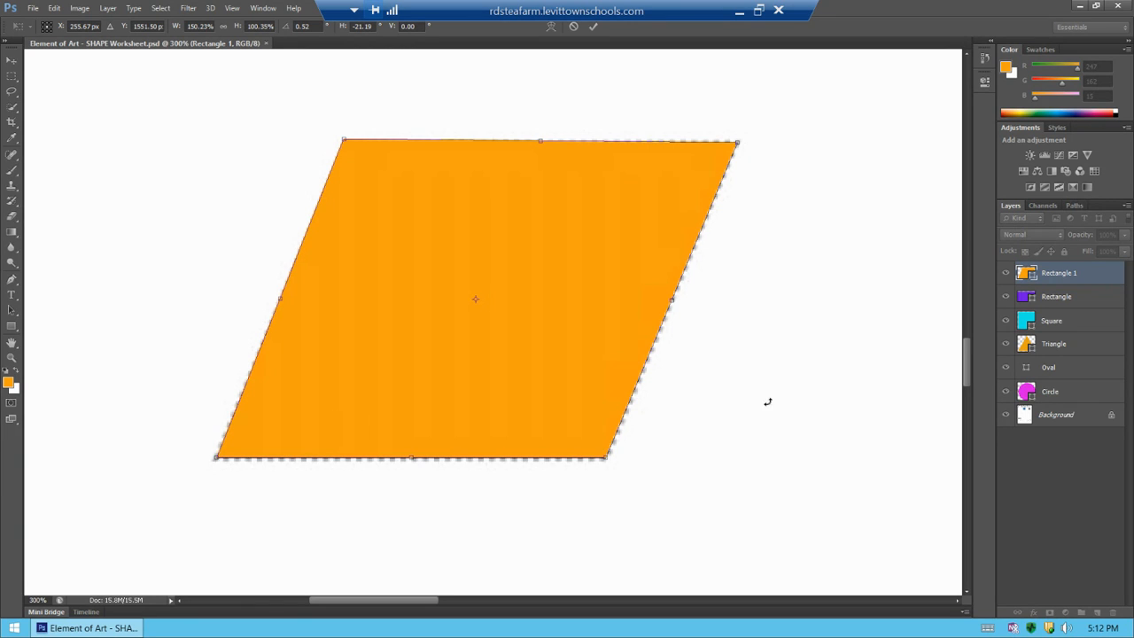
key(ctrl+minus)
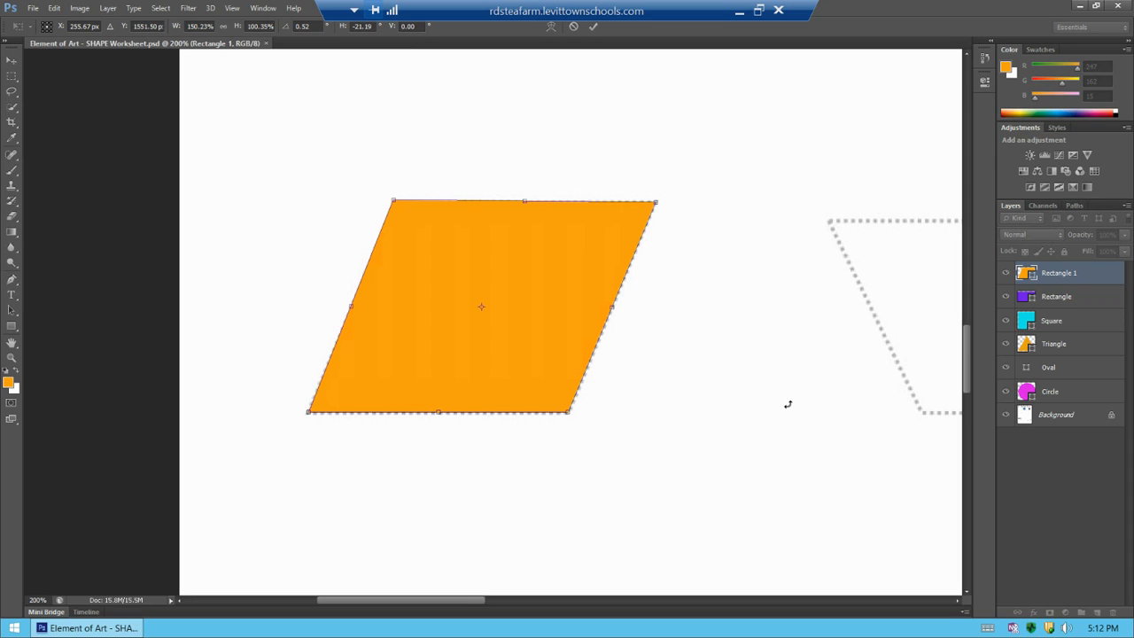
key(Return)
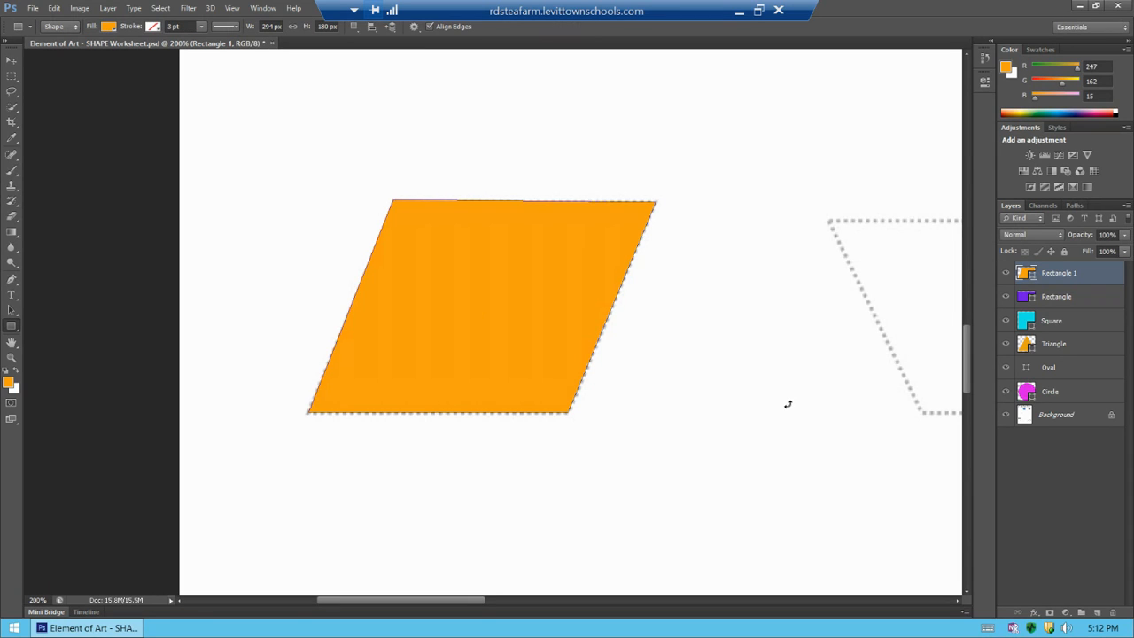
Rename the shape layer Parallelogram and save the document
double_click(1071, 276)
text(Parallelogram)
click(1055, 503)
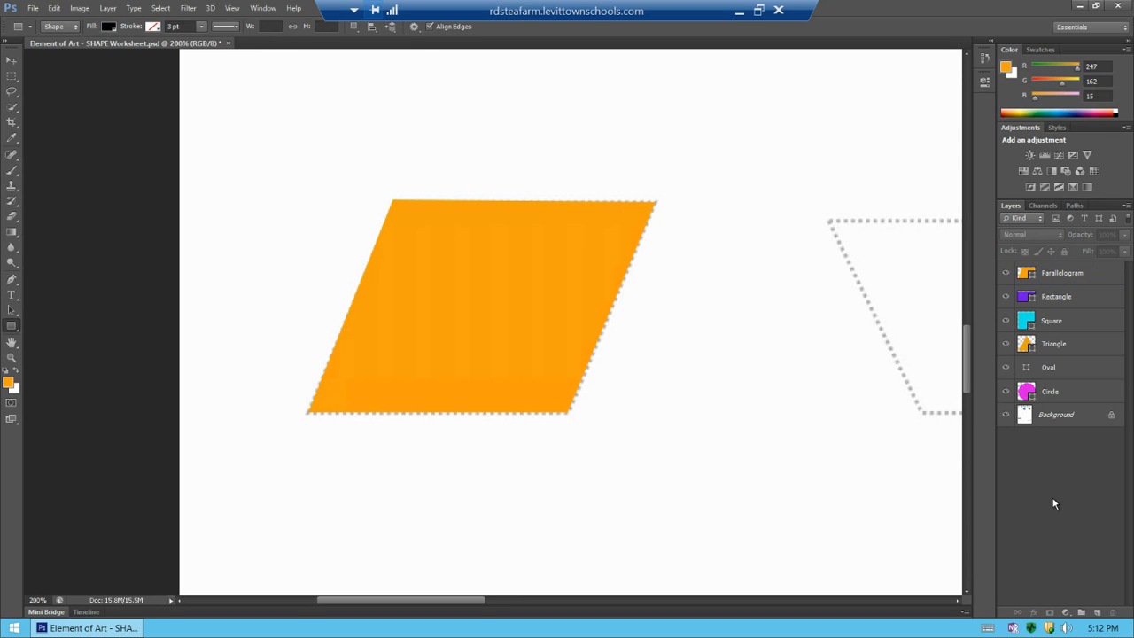
key(ctrl+s)
Add a new layer and set the foreground color to purple, R162 G15 B247
drag(417, 600, 536, 609)
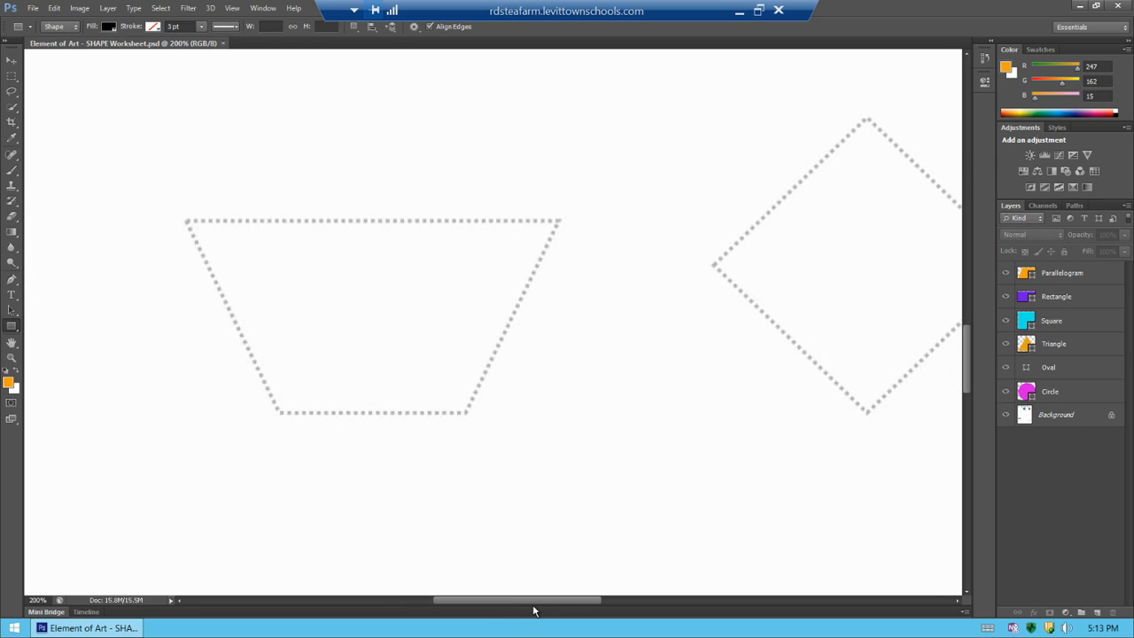
click(1097, 612)
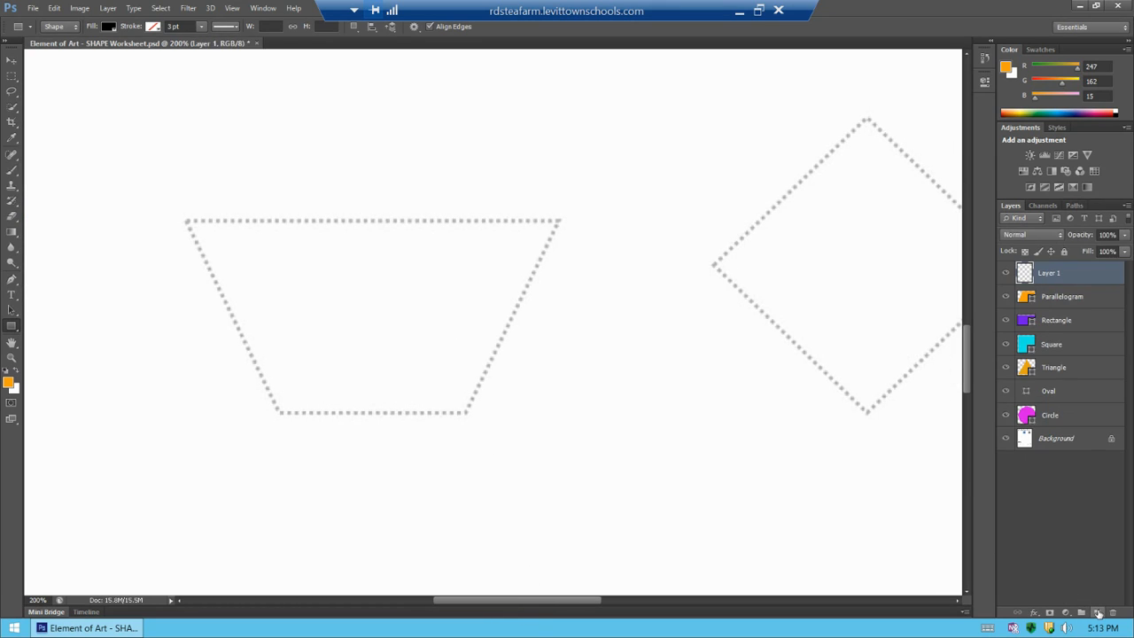
click(11, 383)
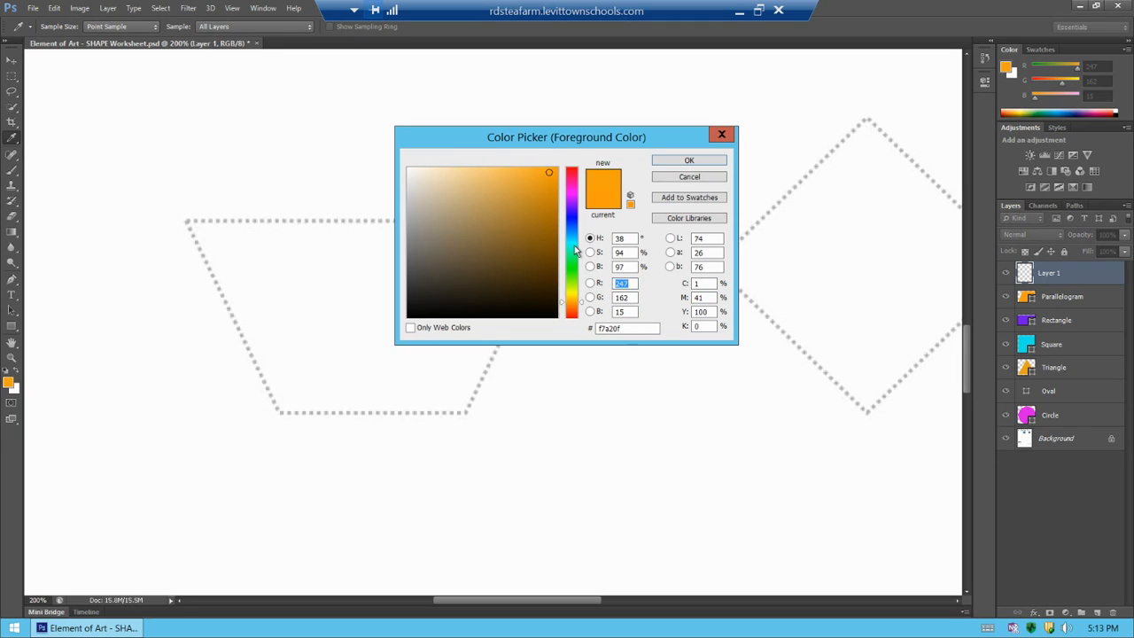
click(574, 245)
click(573, 259)
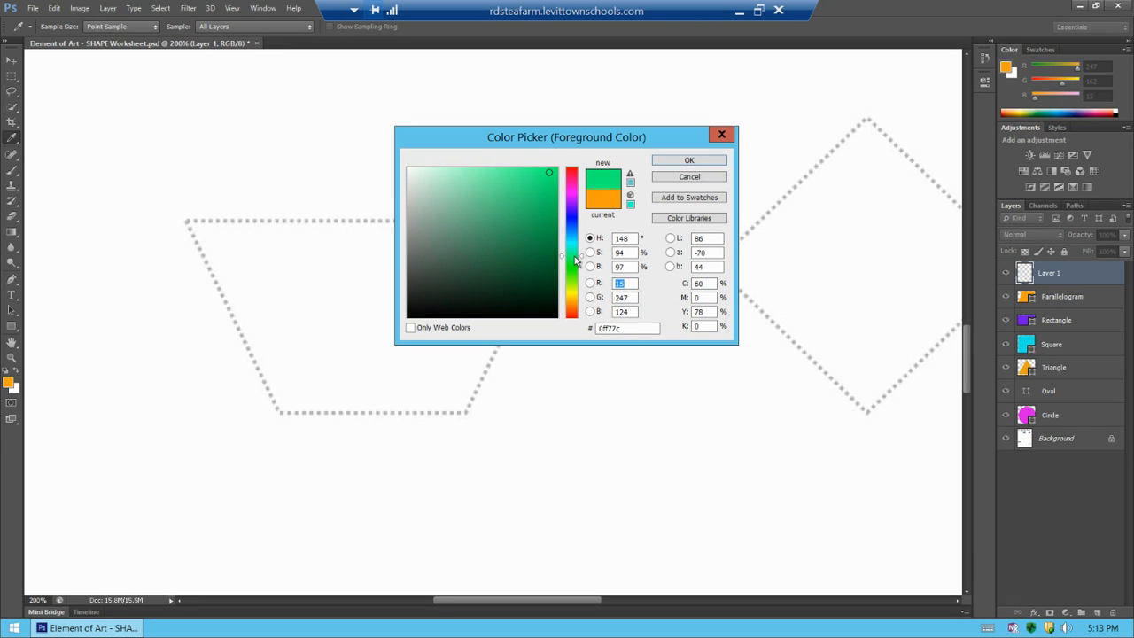
drag(574, 261, 574, 202)
click(689, 161)
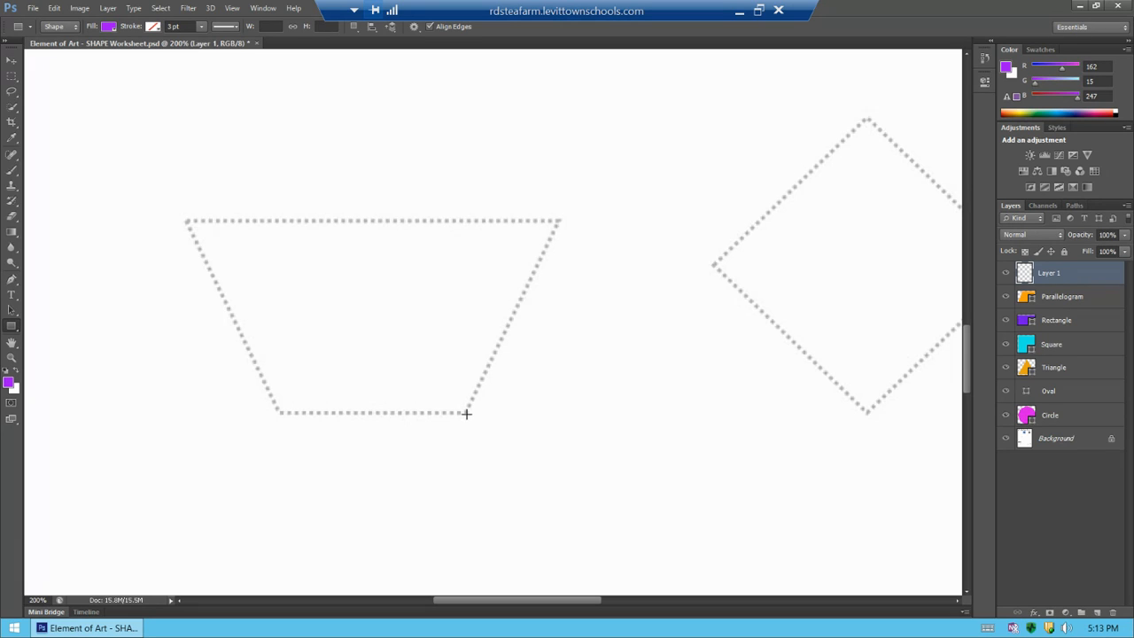
Draw a rectangle about 158 × 165 px inside the trapezoid outline and stretch its top corners out to match it
drag(466, 413, 279, 271)
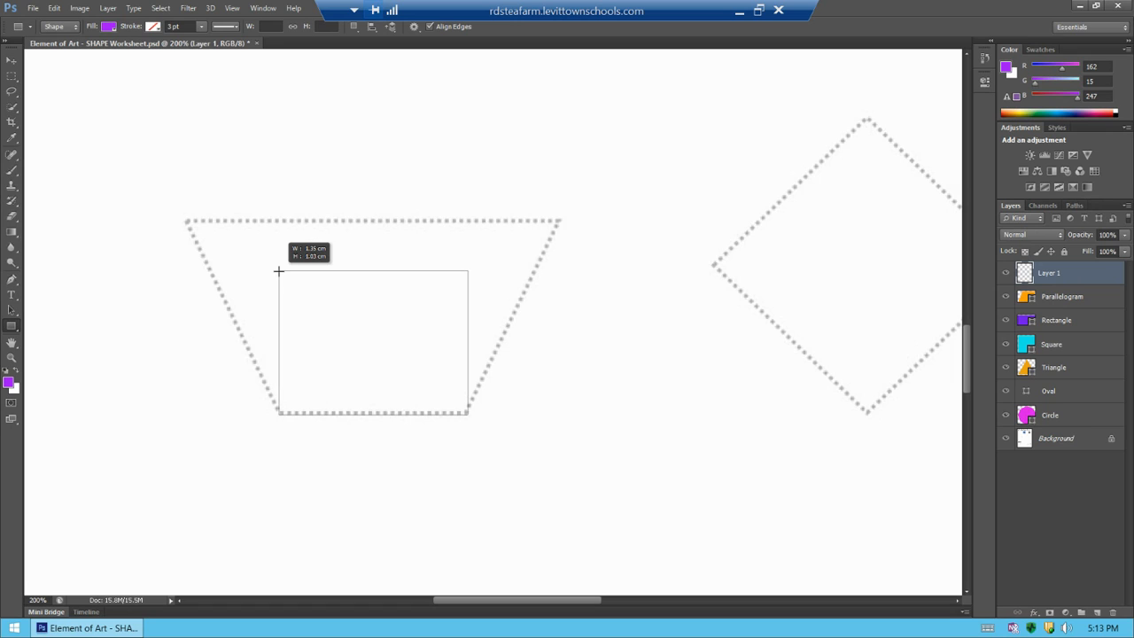
drag(279, 272, 281, 220)
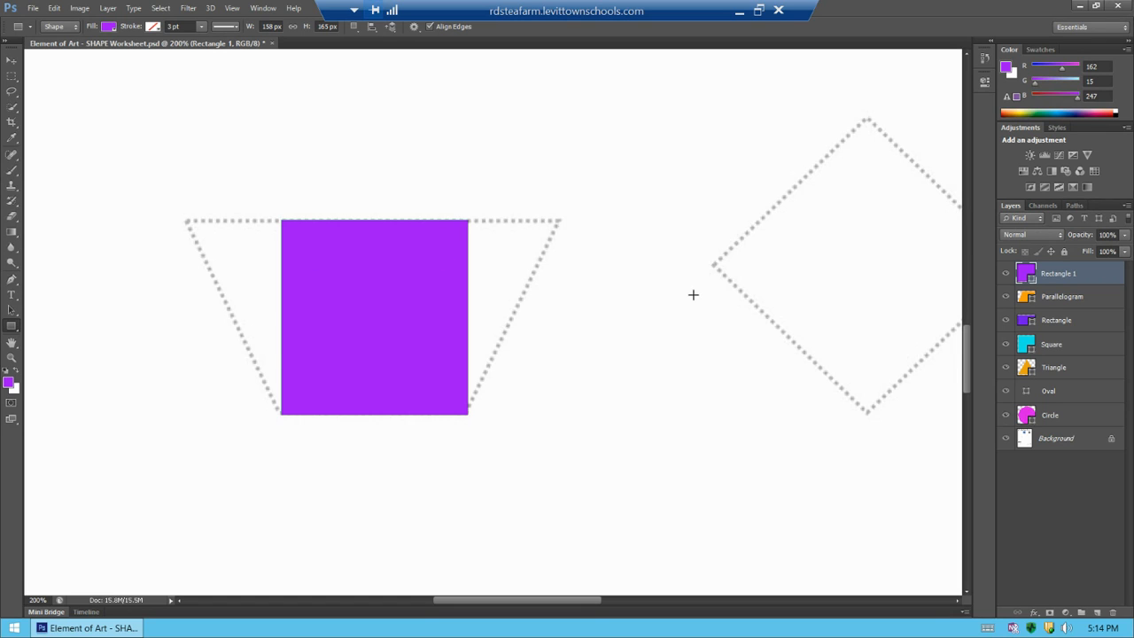
key(ctrl+t)
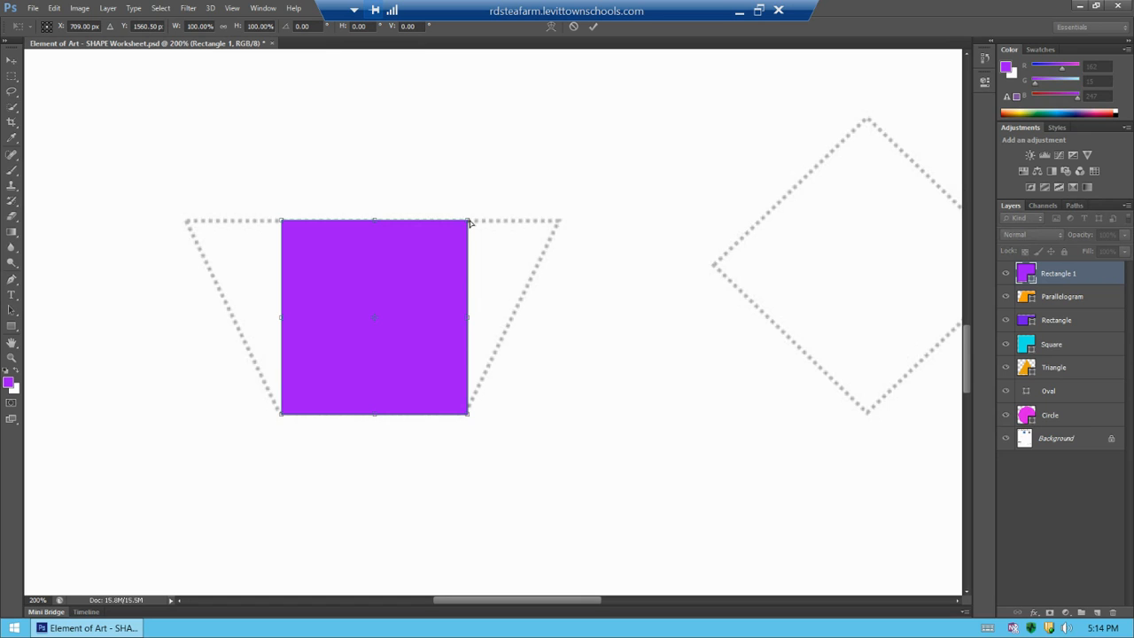
drag(470, 222, 561, 221)
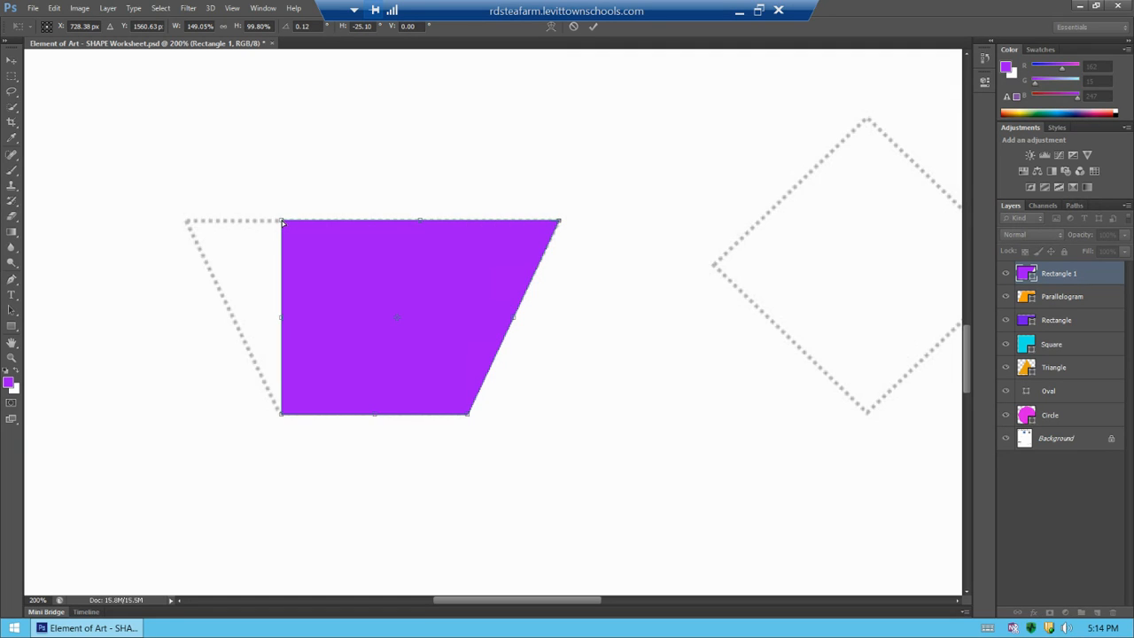
drag(282, 223, 187, 222)
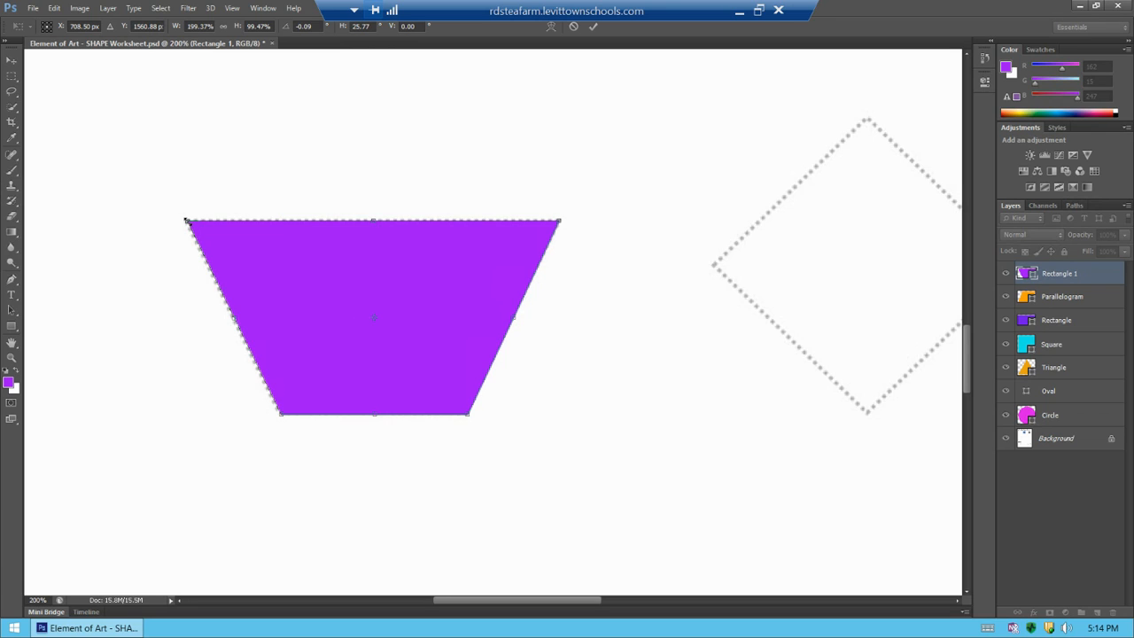
key(Return)
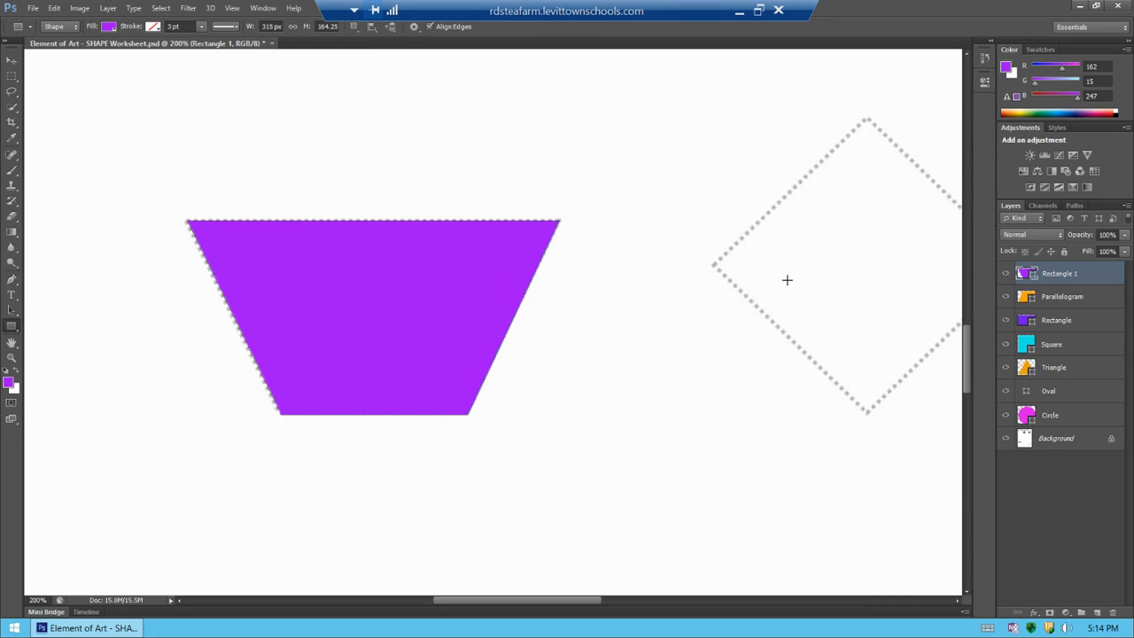
Rename the new shape layer Trapezoid
double_click(1070, 277)
text(Trapezoid)
click(1062, 501)
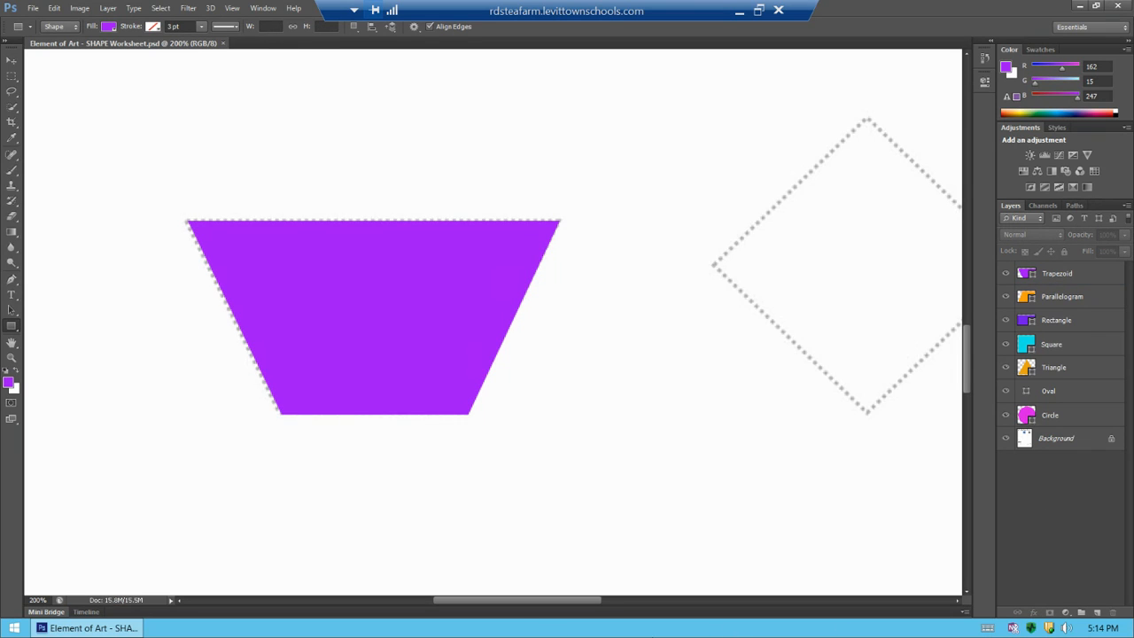
drag(529, 603, 599, 610)
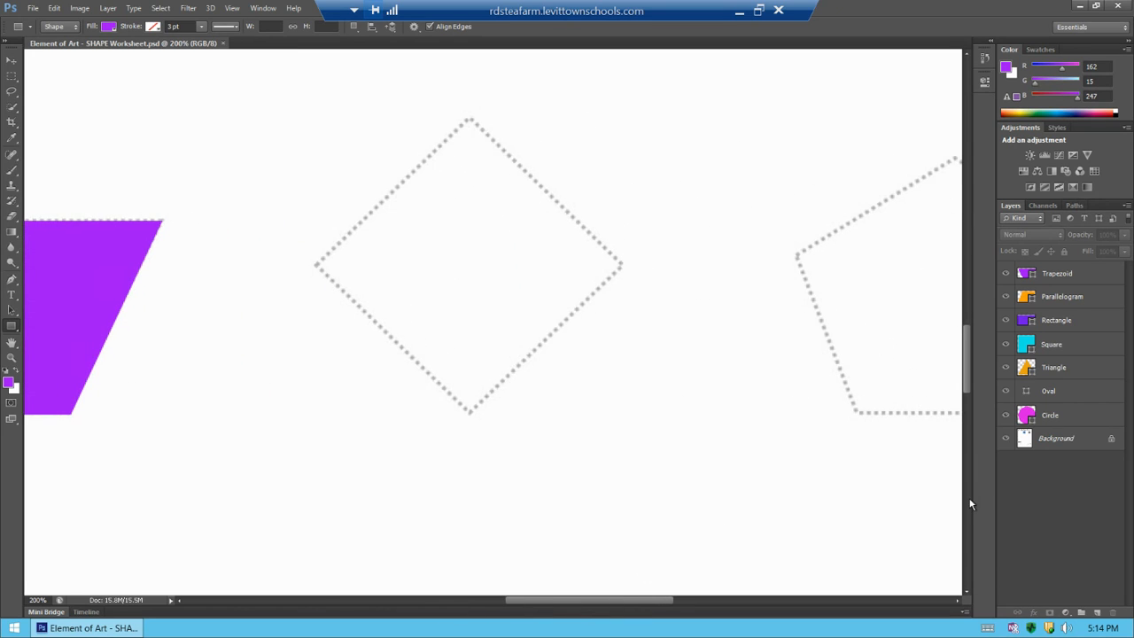
Add a new layer and set the foreground color to pink, R247 G15 B228
click(1098, 613)
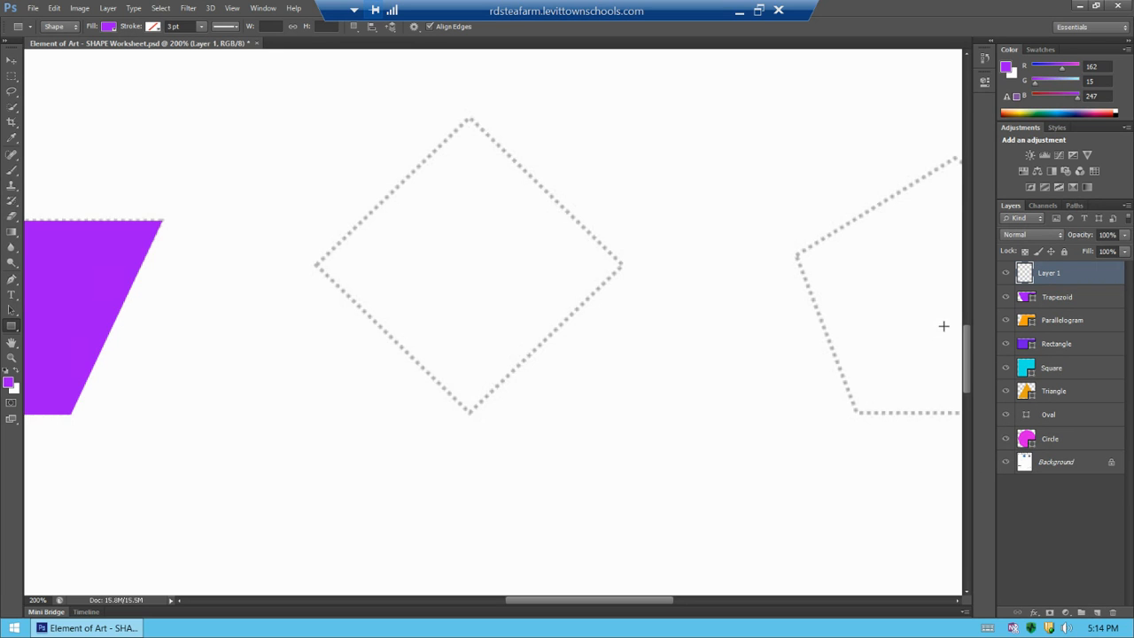
drag(968, 358, 979, 332)
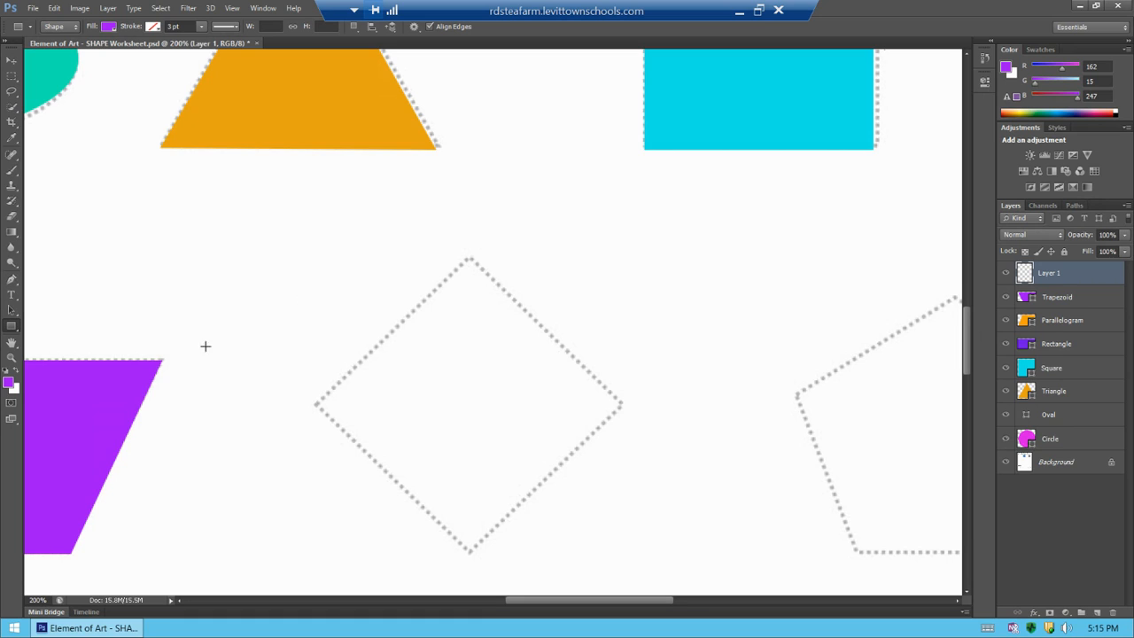
click(11, 383)
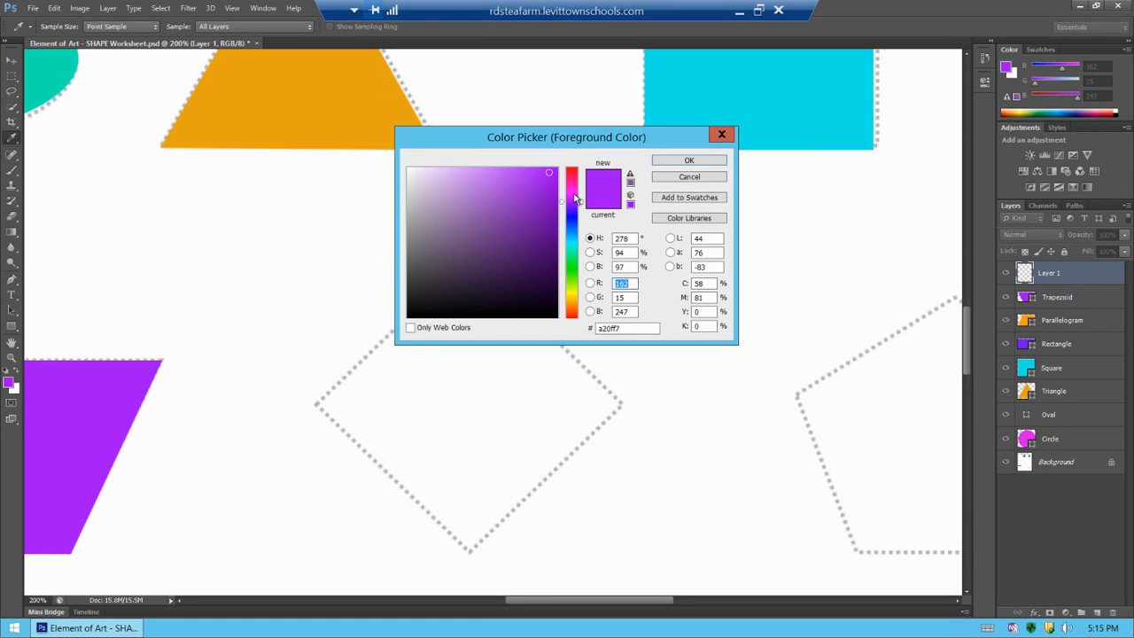
click(574, 194)
click(574, 190)
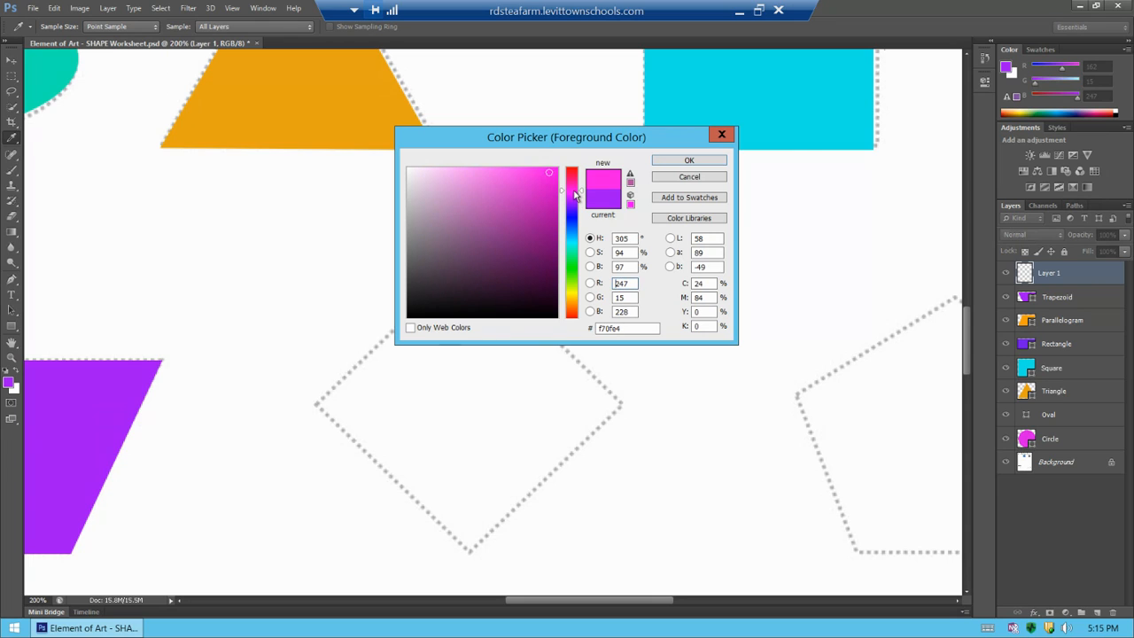
click(690, 163)
Draw a square about 169 × 169 px over the diamond outline with the Rectangle tool
key(u)
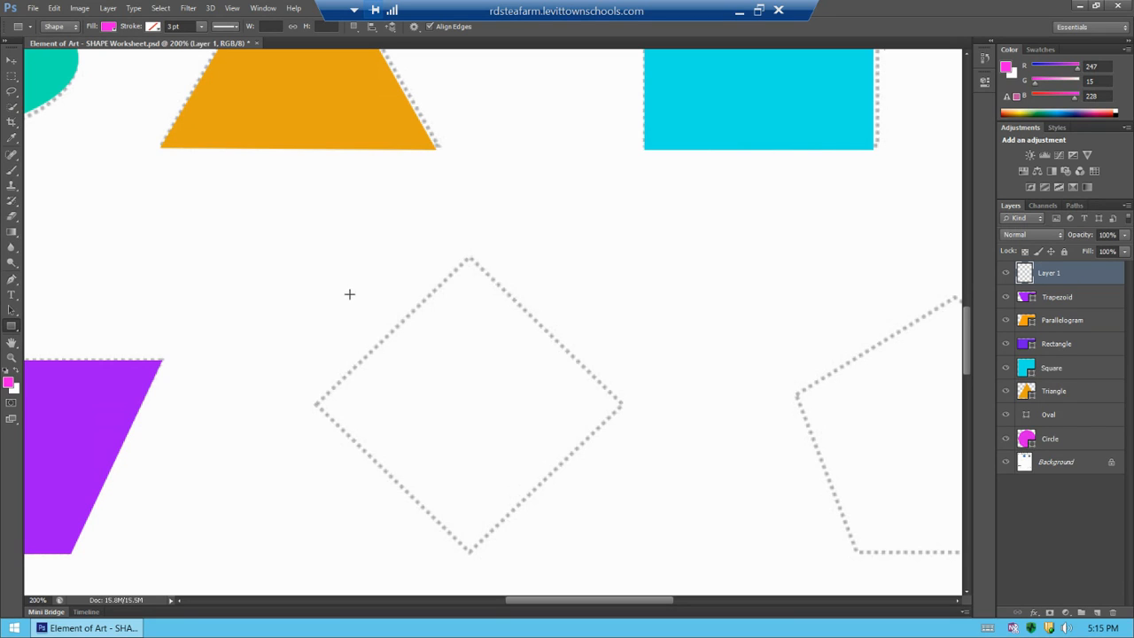
drag(344, 288, 483, 407)
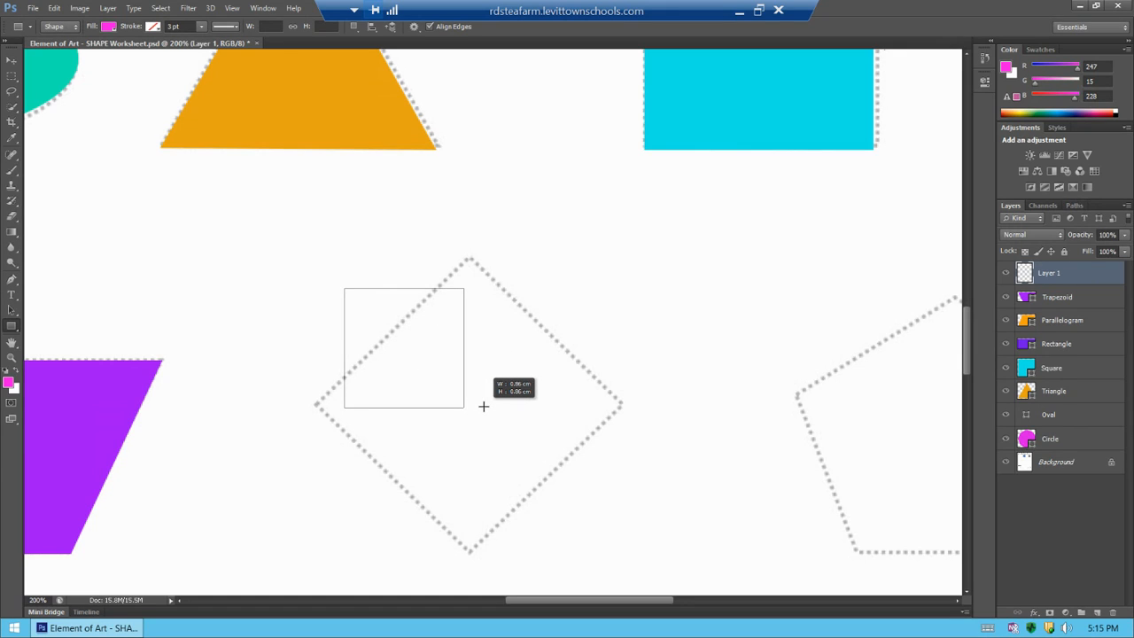
drag(483, 407, 572, 486)
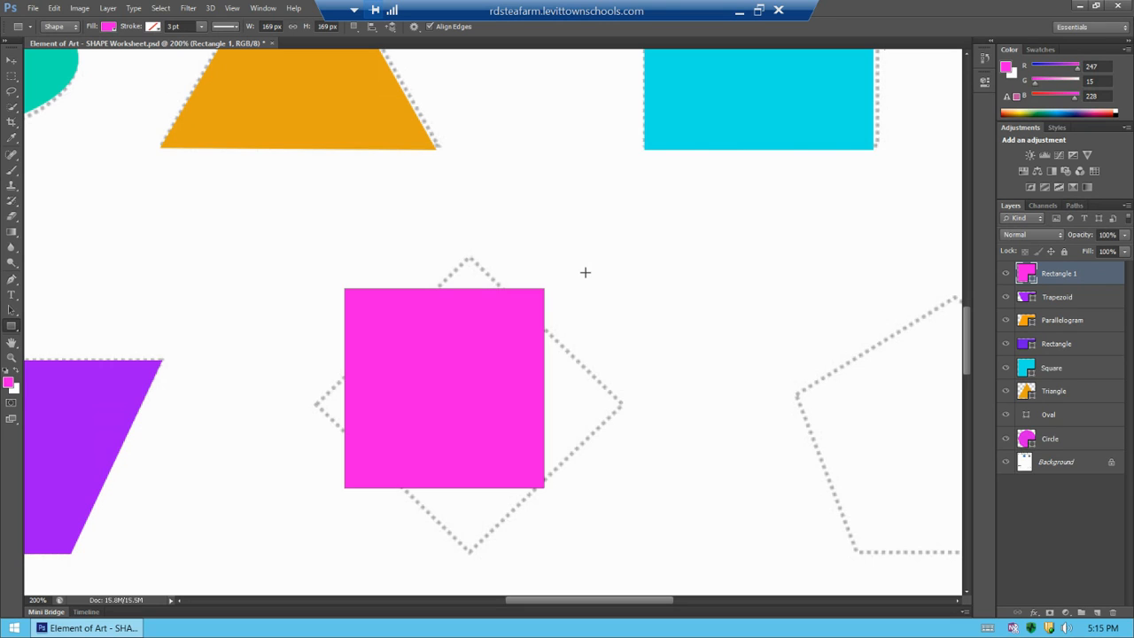
Rotate the square by -45° and move it onto the diamond outline
key(ctrl+t)
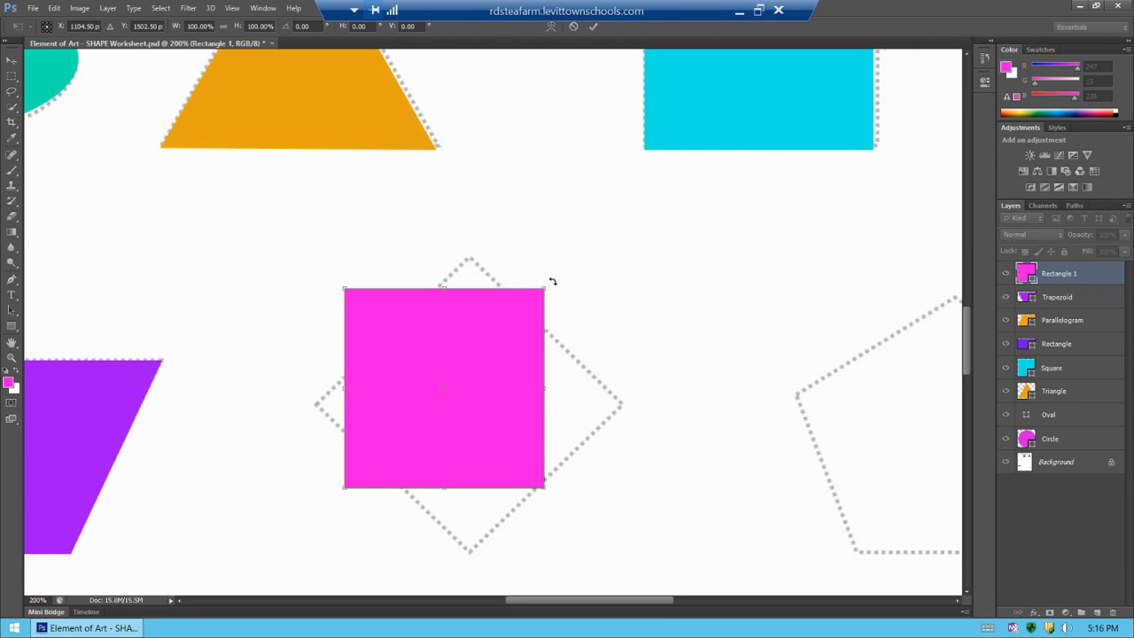
drag(552, 281, 439, 302)
drag(466, 289, 442, 278)
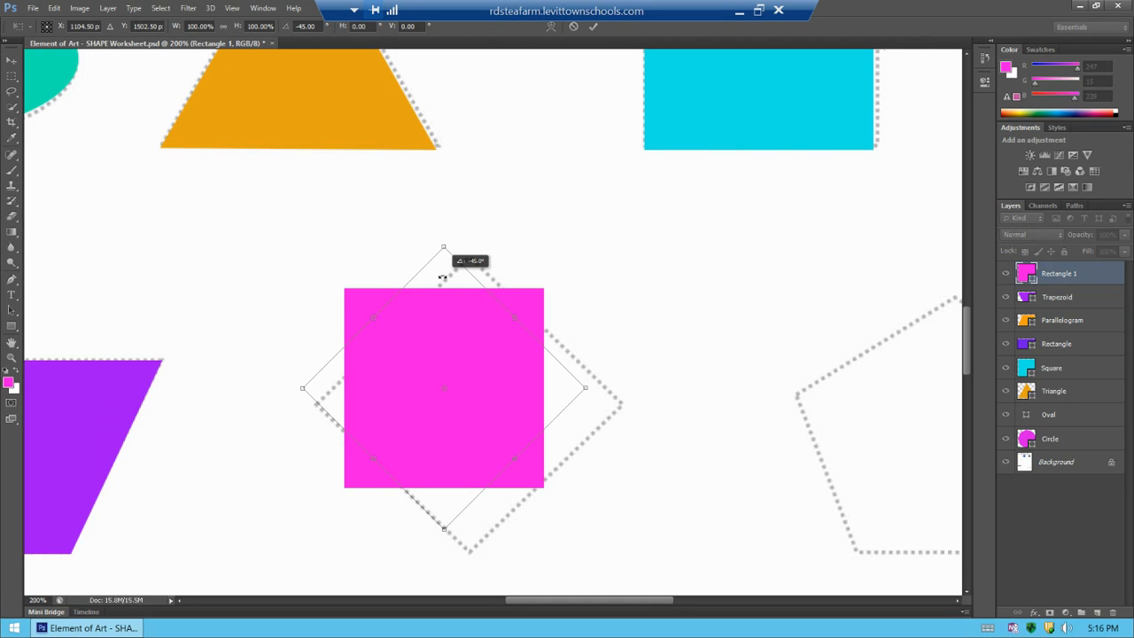
drag(442, 279, 443, 278)
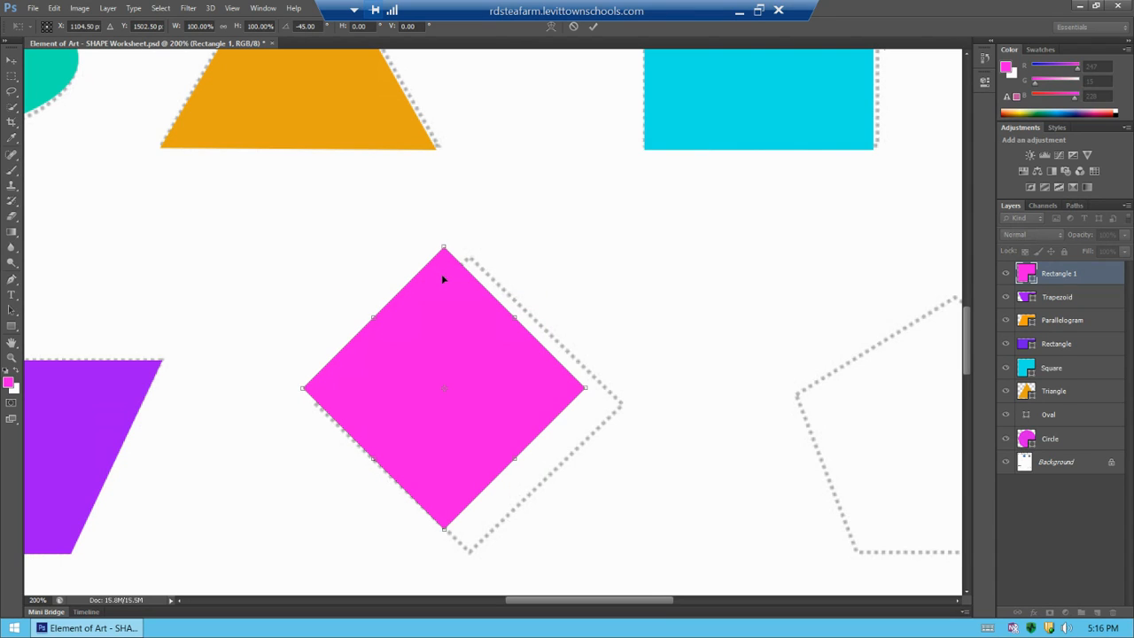
key(Return)
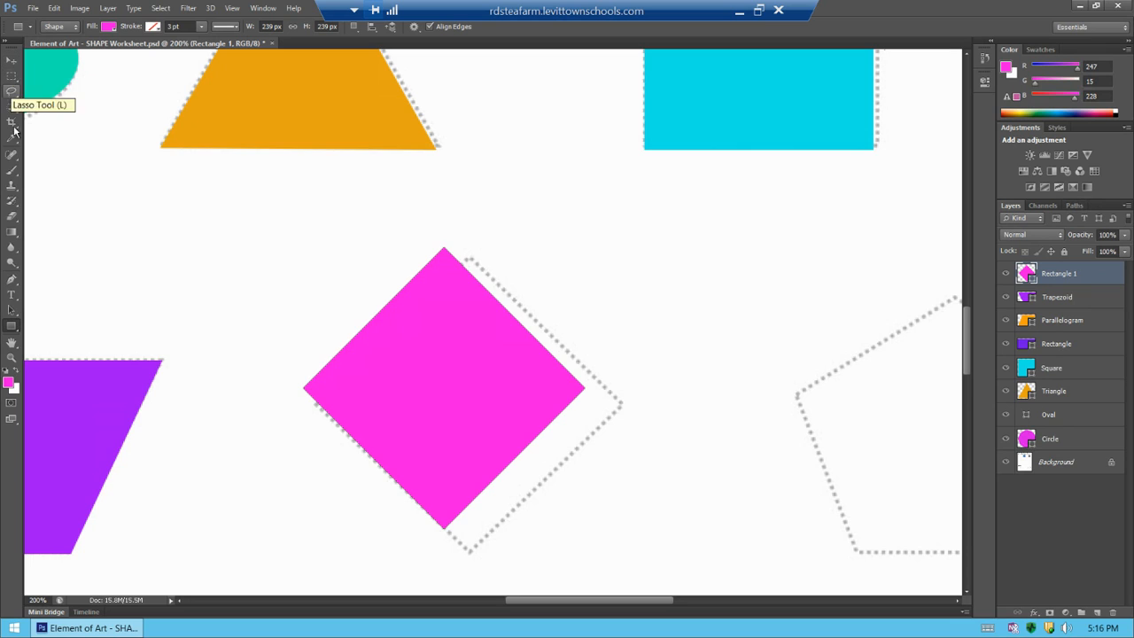
click(15, 66)
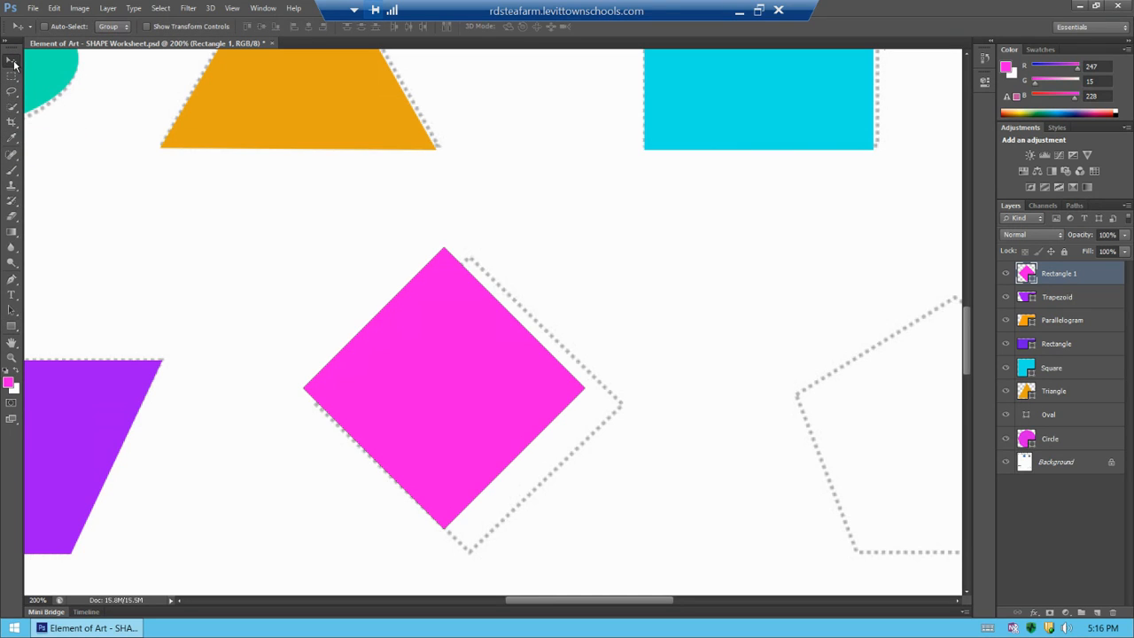
drag(421, 328, 448, 342)
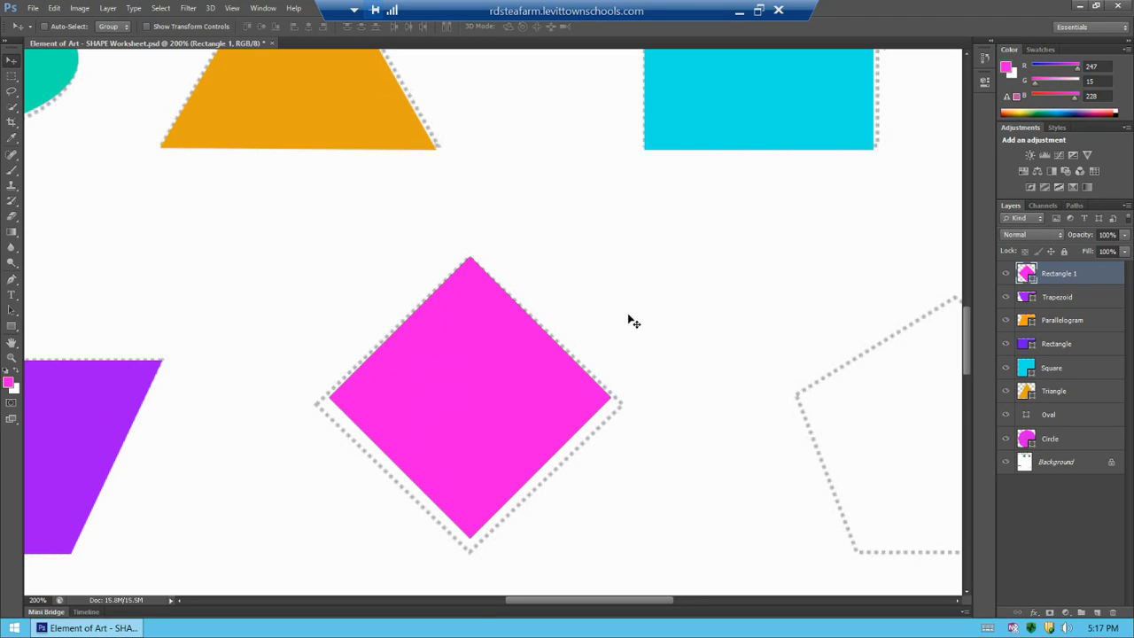
Scale the rotated square wider and taller so it fills the diamond outline
key(ctrl+t)
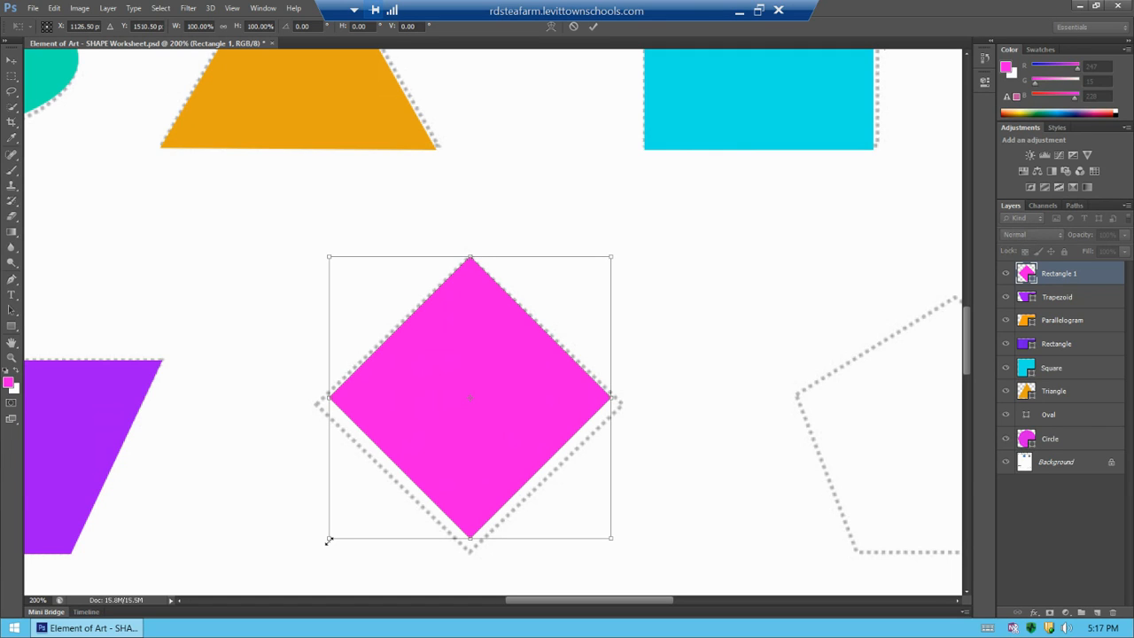
drag(328, 538, 310, 543)
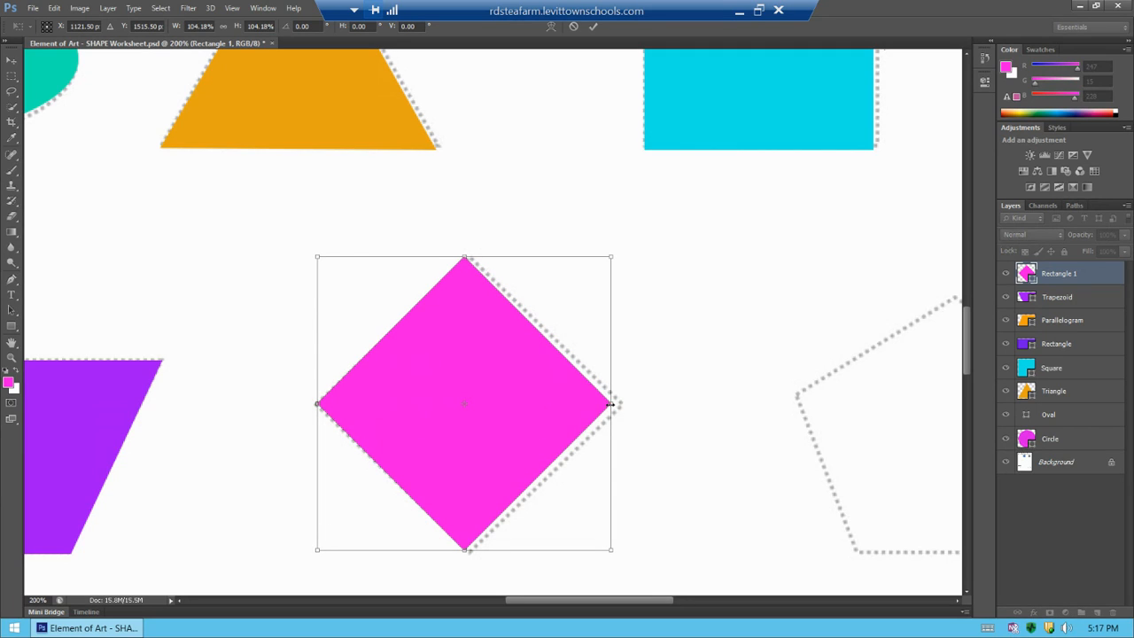
drag(611, 404, 622, 404)
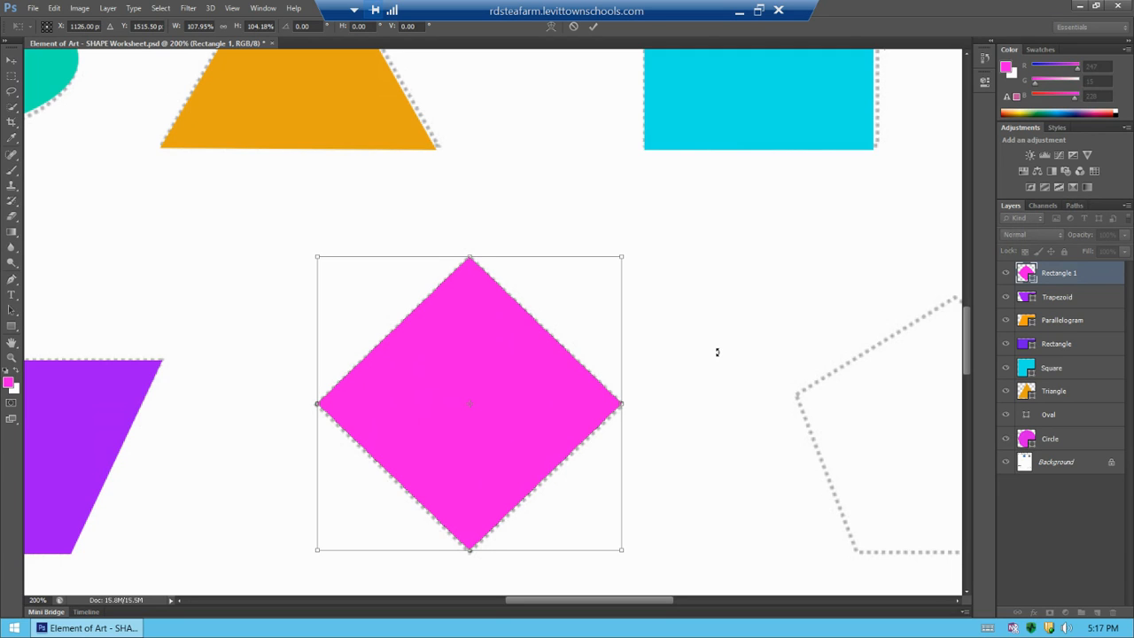
key(Return)
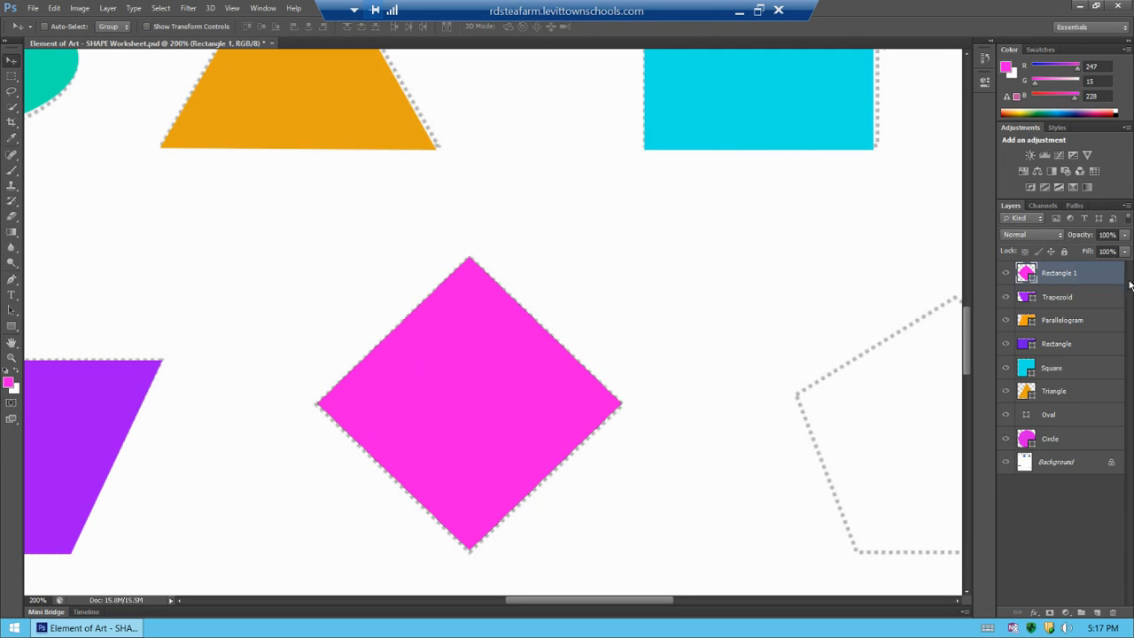
Rename the new shape layer Diamond
double_click(1069, 275)
text(Diamond)
key(BackSpace)
key(BackSpace)
text(nd)
click(1073, 509)
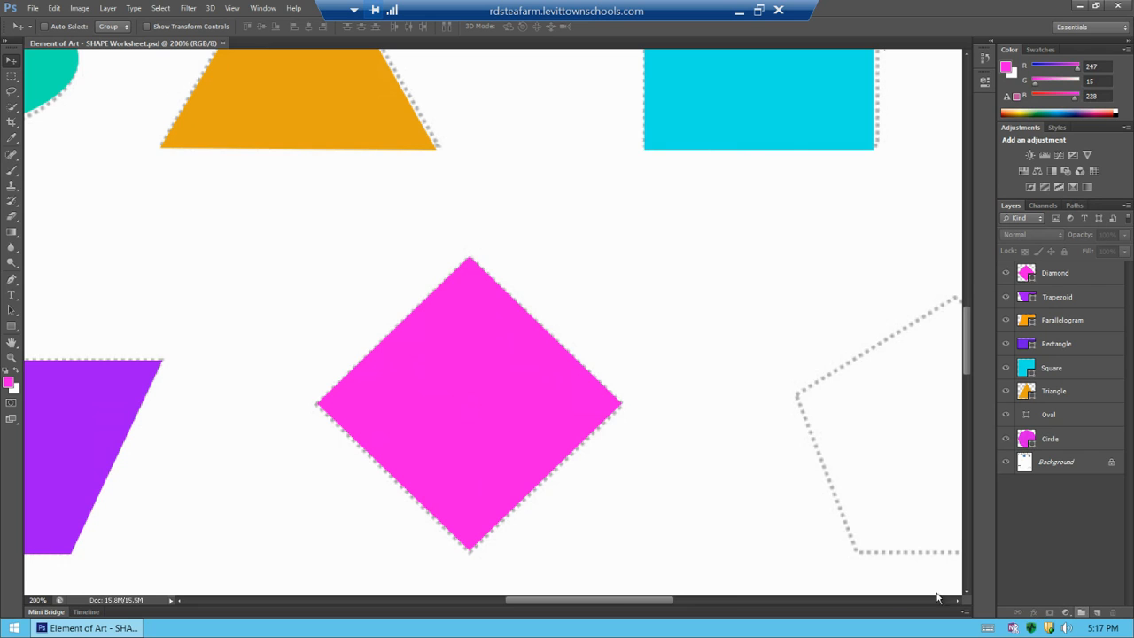
Add a new layer next to the pentagon outline and switch to the Polygon tool with 5 sides
drag(636, 602, 728, 610)
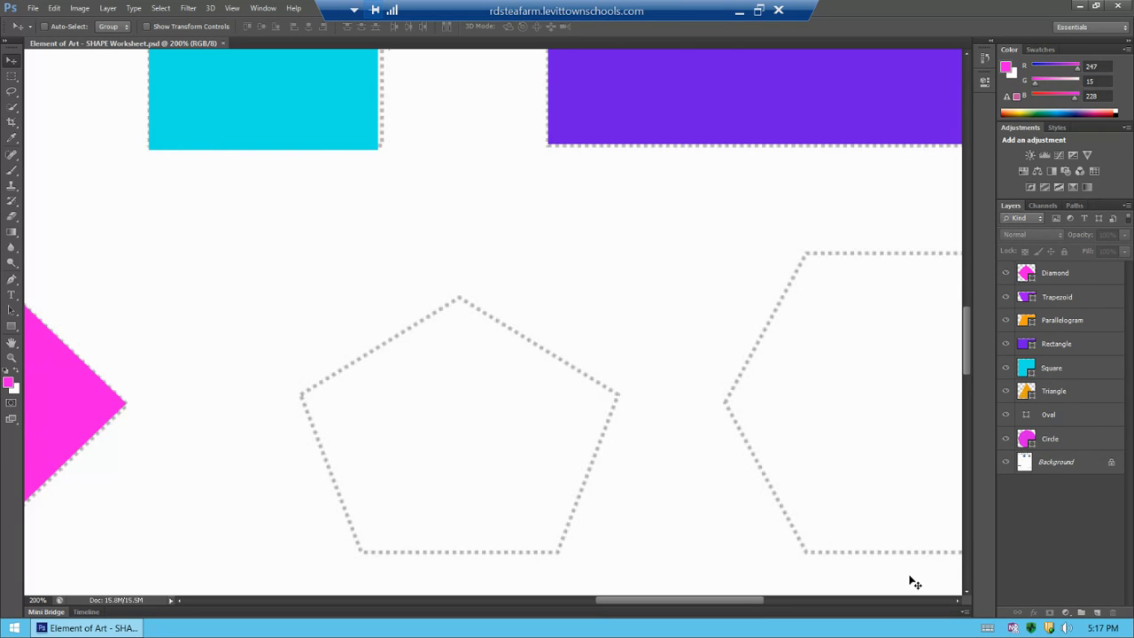
click(1098, 613)
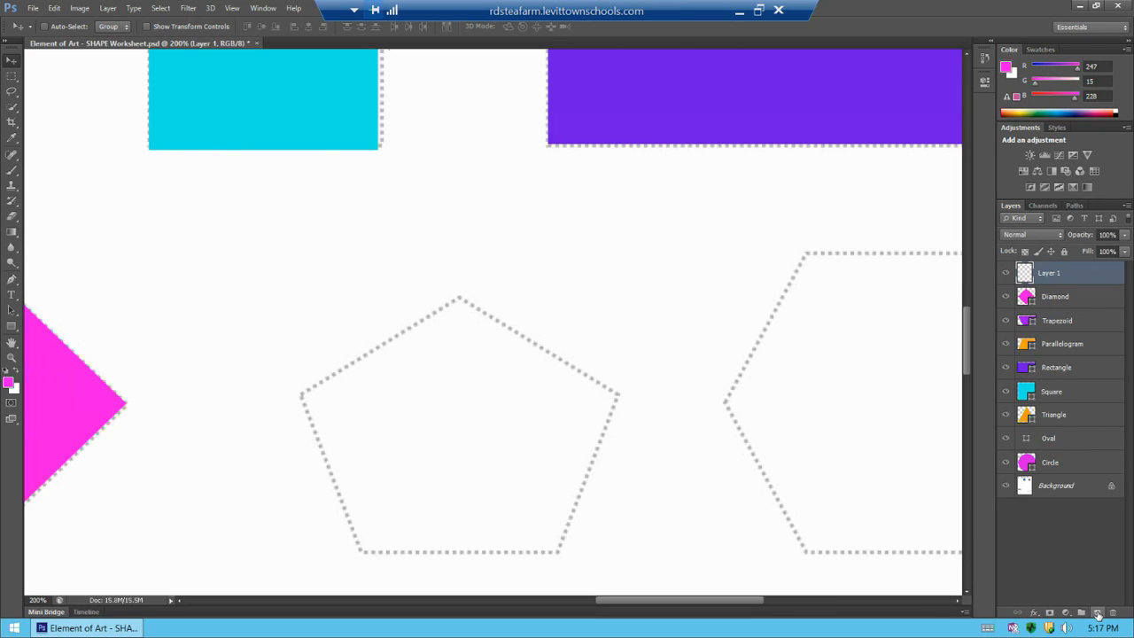
click(13, 328)
click(13, 328)
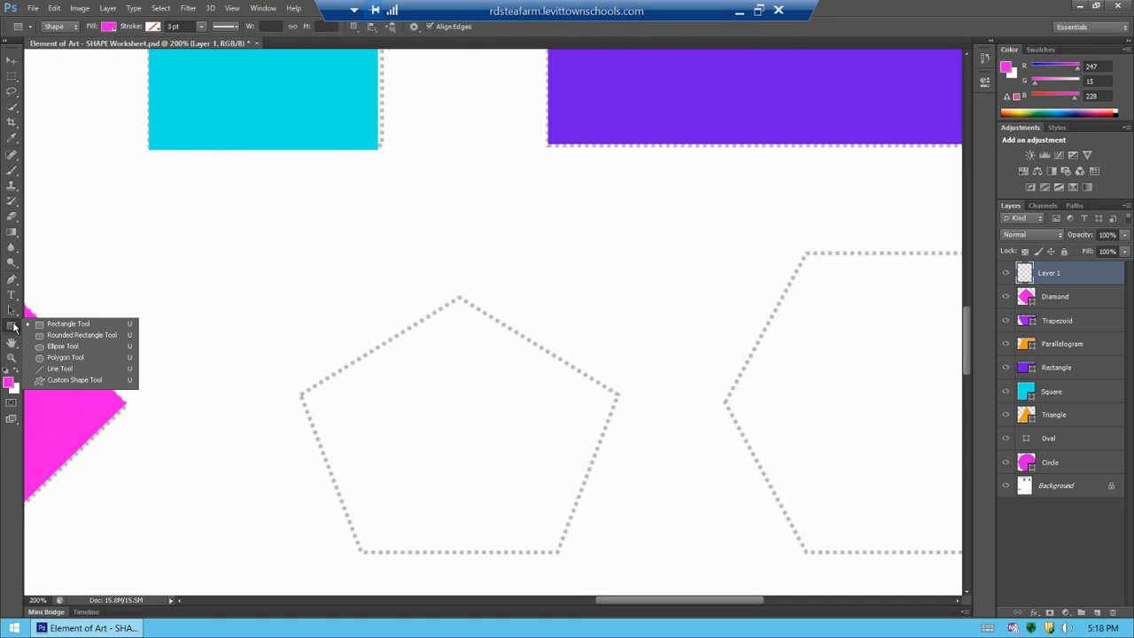
click(63, 358)
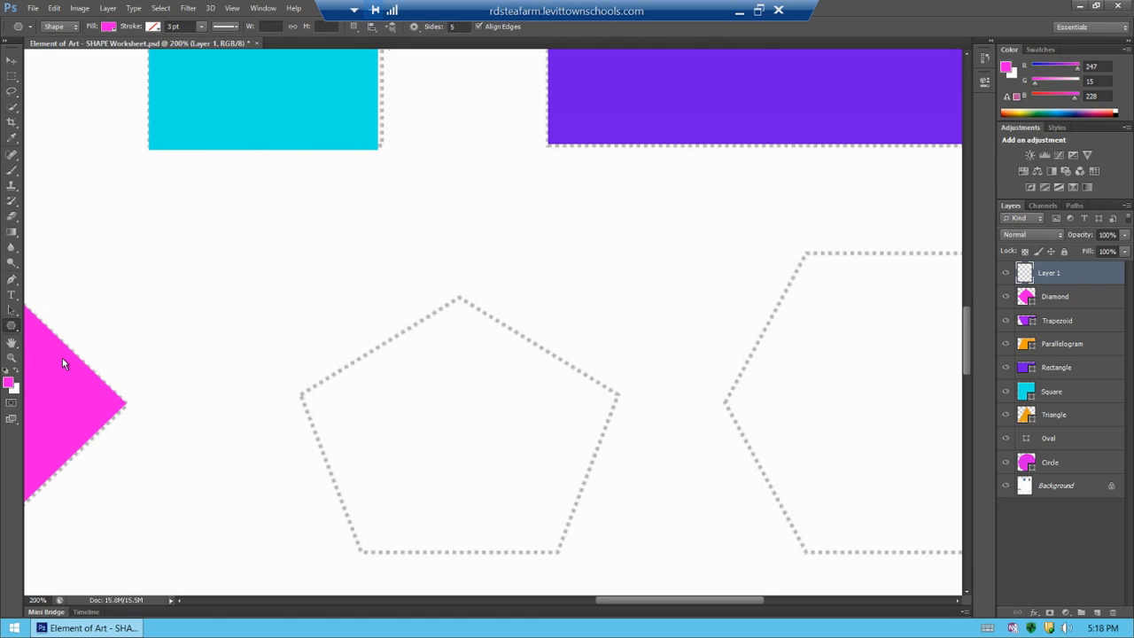
Set the foreground color to yellow, R247 G233 B15
click(9, 383)
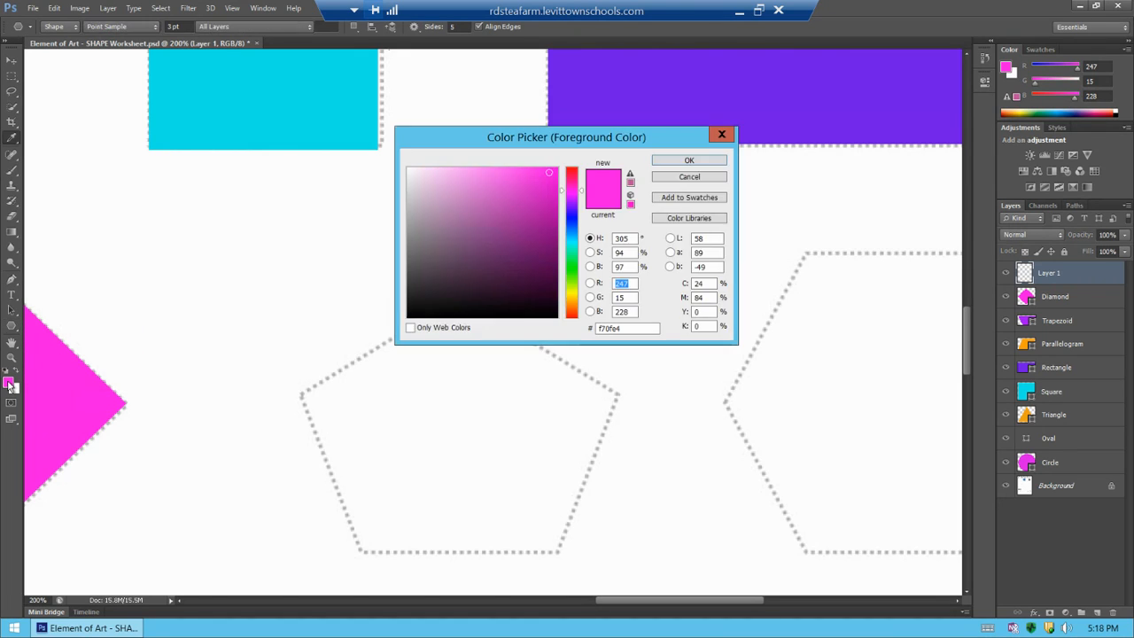
click(572, 296)
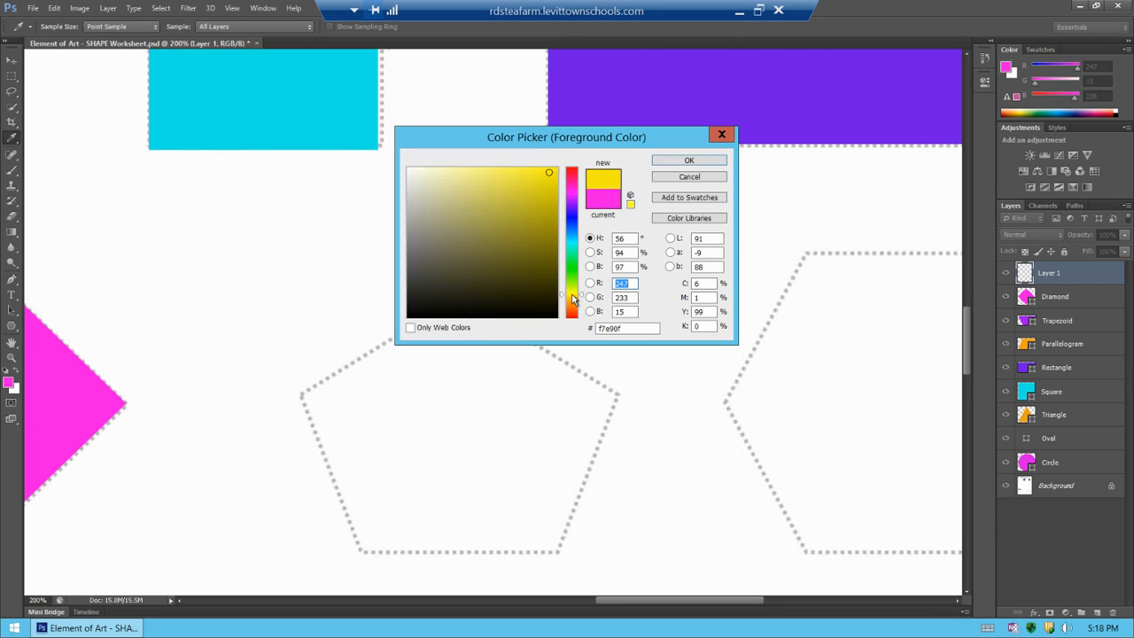
click(682, 163)
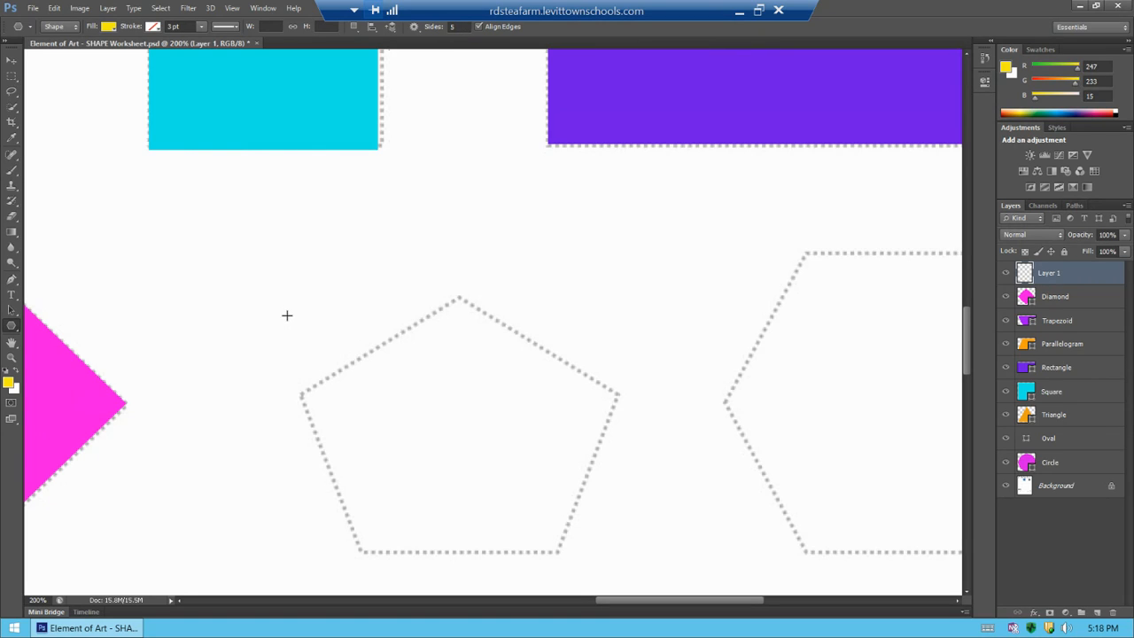
Draw a five-sided polygon about 240 × 229 px and move it onto the pentagon outline
drag(278, 302, 358, 412)
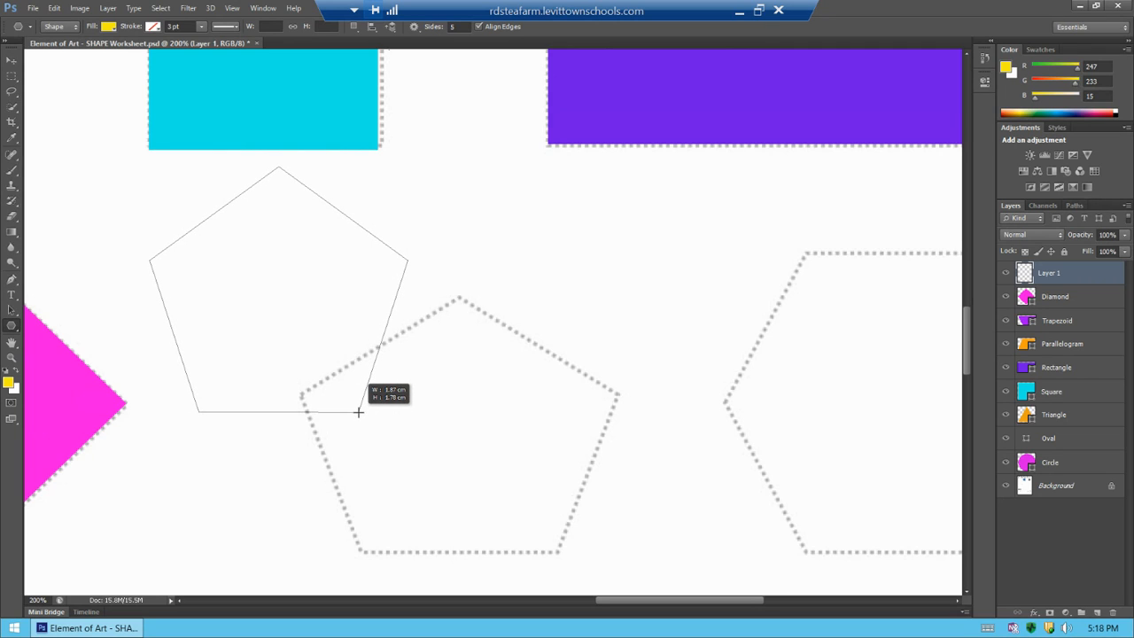
mouse_move(358, 412)
mouse_down()
mouse_move(367, 390)
mouse_move(395, 401)
mouse_move(351, 427)
mouse_move(367, 423)
mouse_up()
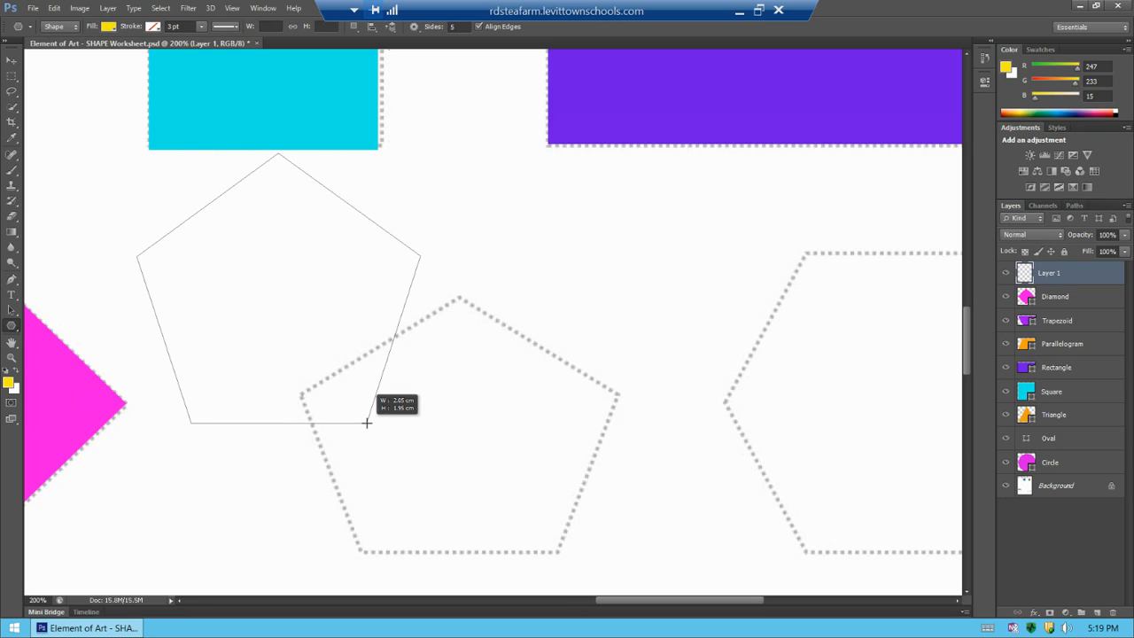
drag(367, 423, 367, 423)
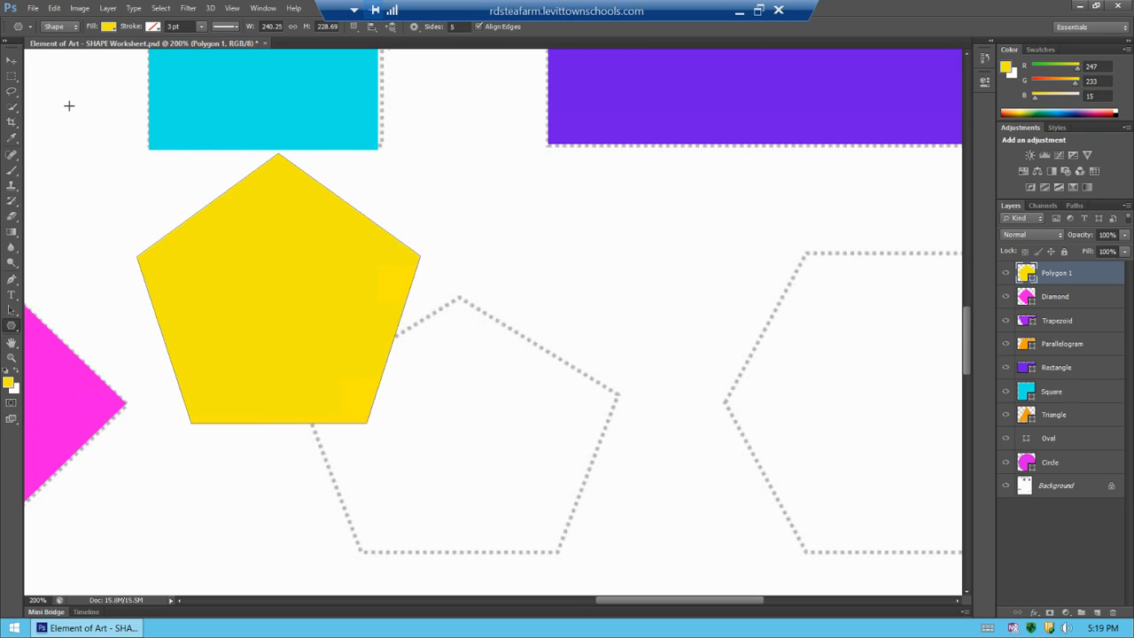
click(14, 64)
drag(246, 277, 428, 425)
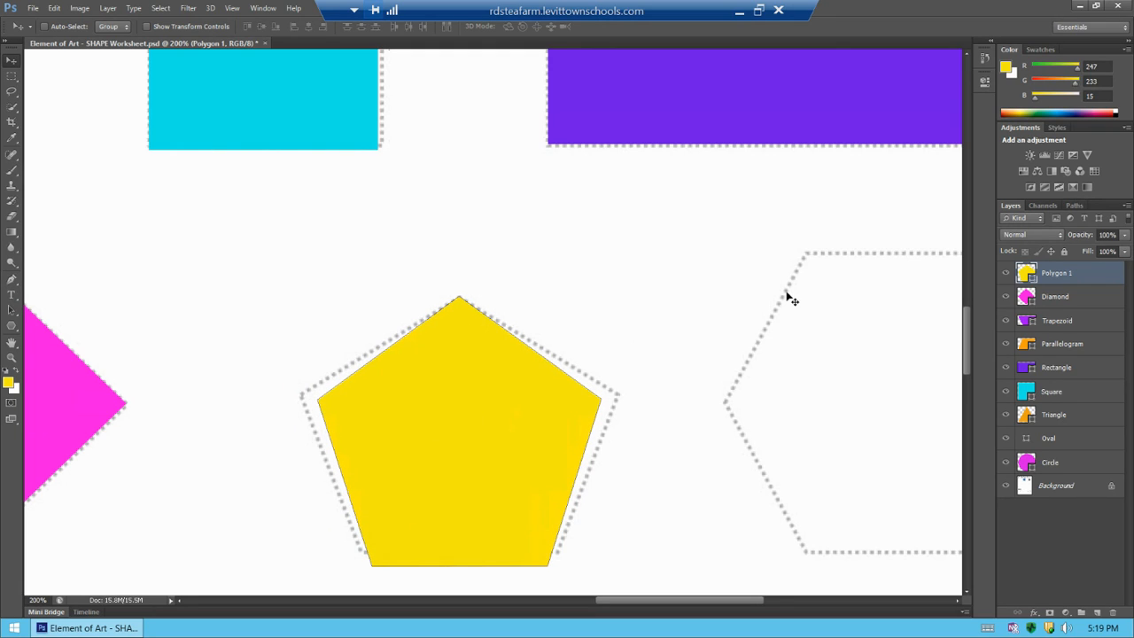
Scale the yellow pentagon with Free Transform so it fits the dotted pentagon outline
drag(968, 336, 971, 353)
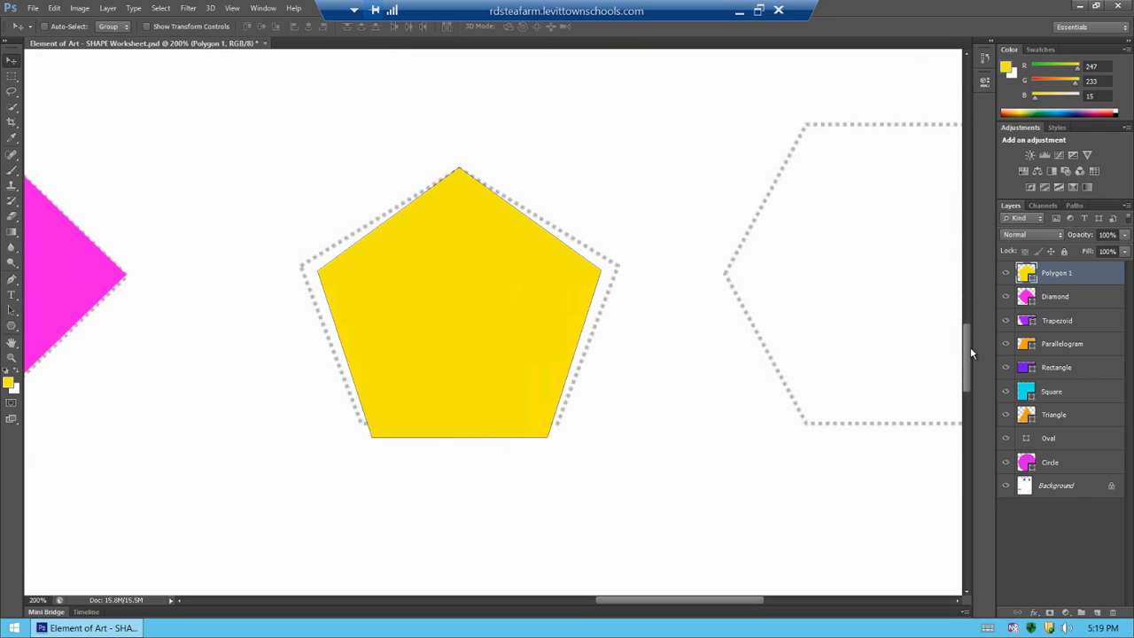
key(ctrl+t)
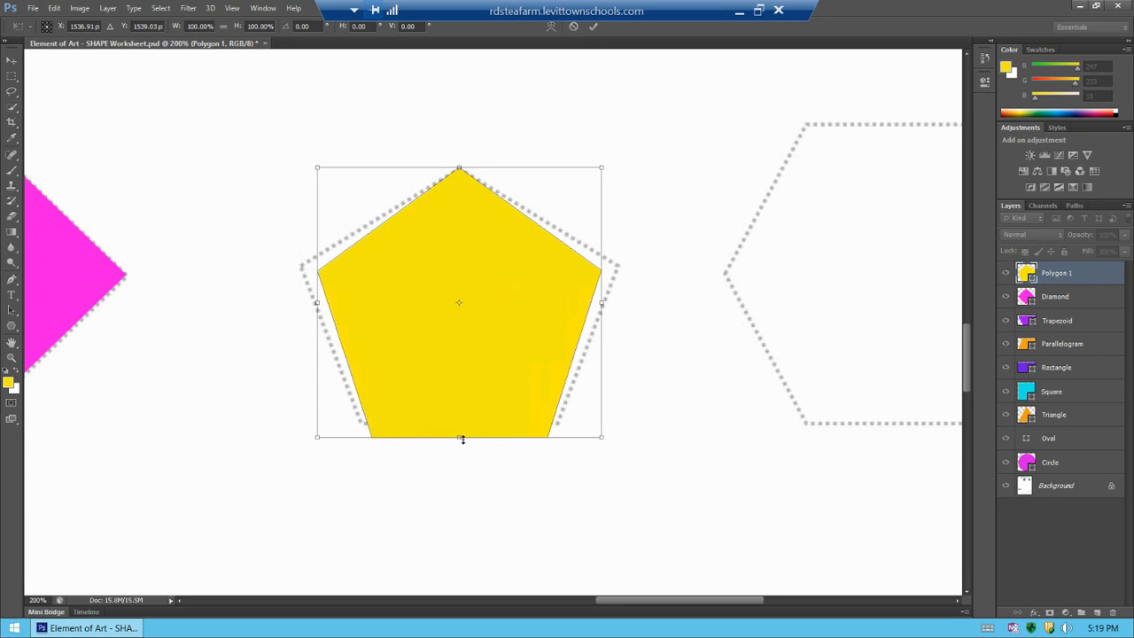
drag(460, 438, 459, 428)
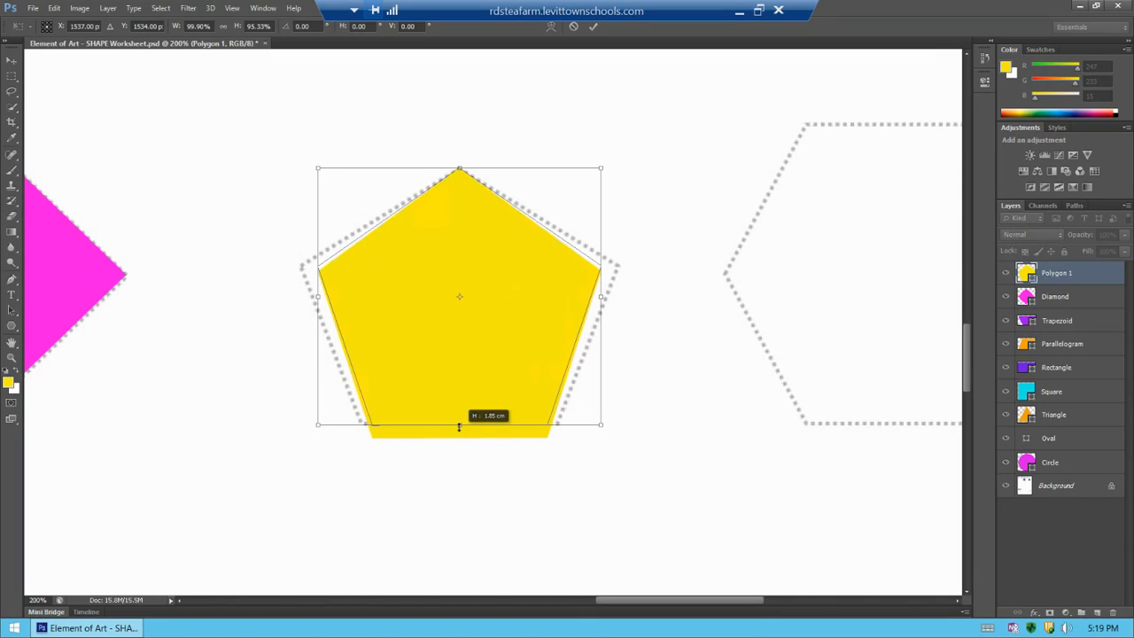
drag(459, 427, 459, 427)
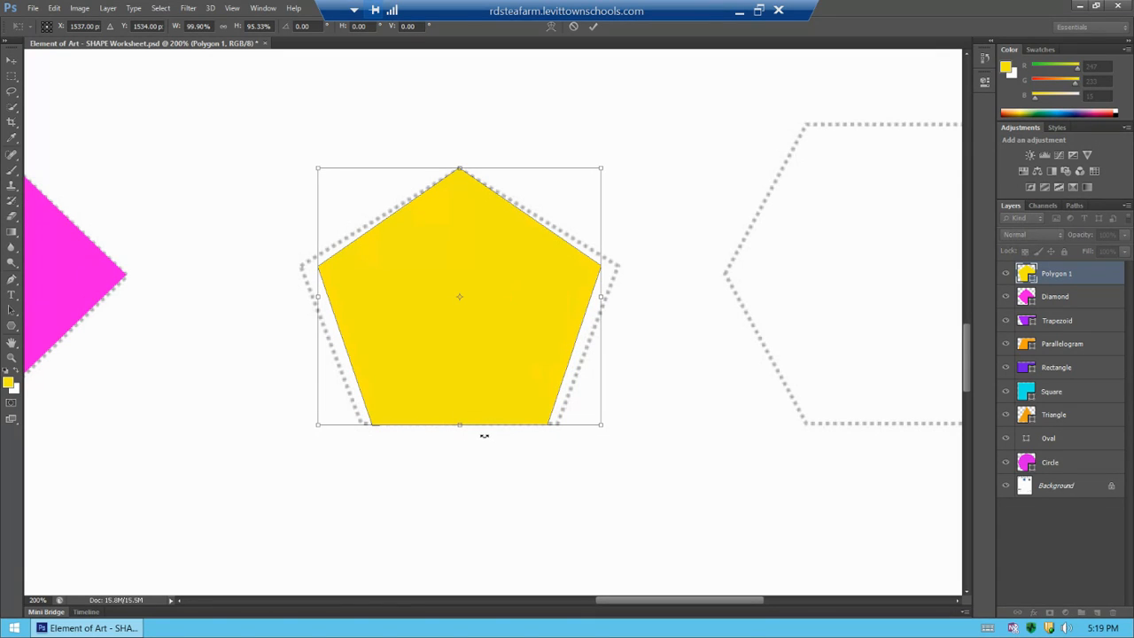
drag(602, 297, 616, 297)
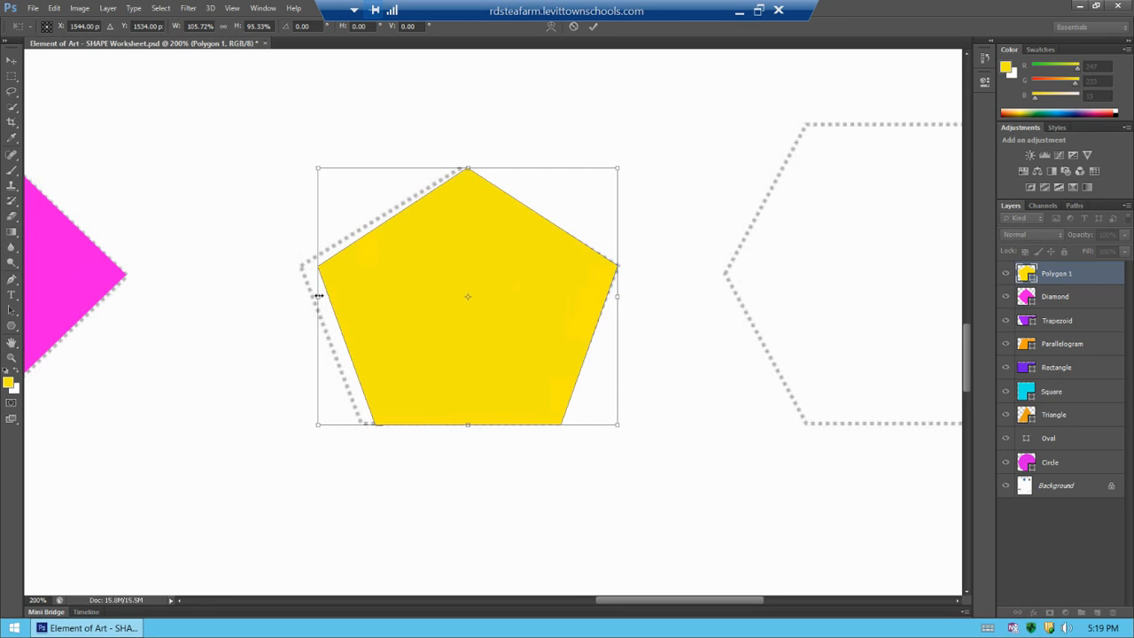
drag(317, 297, 300, 296)
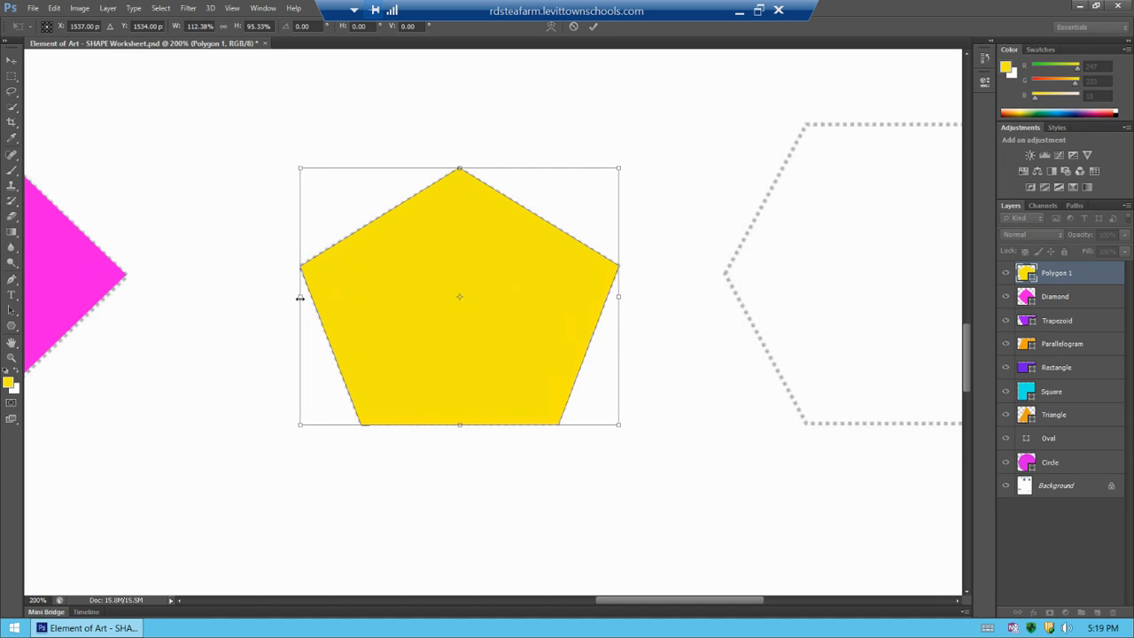
key(Return)
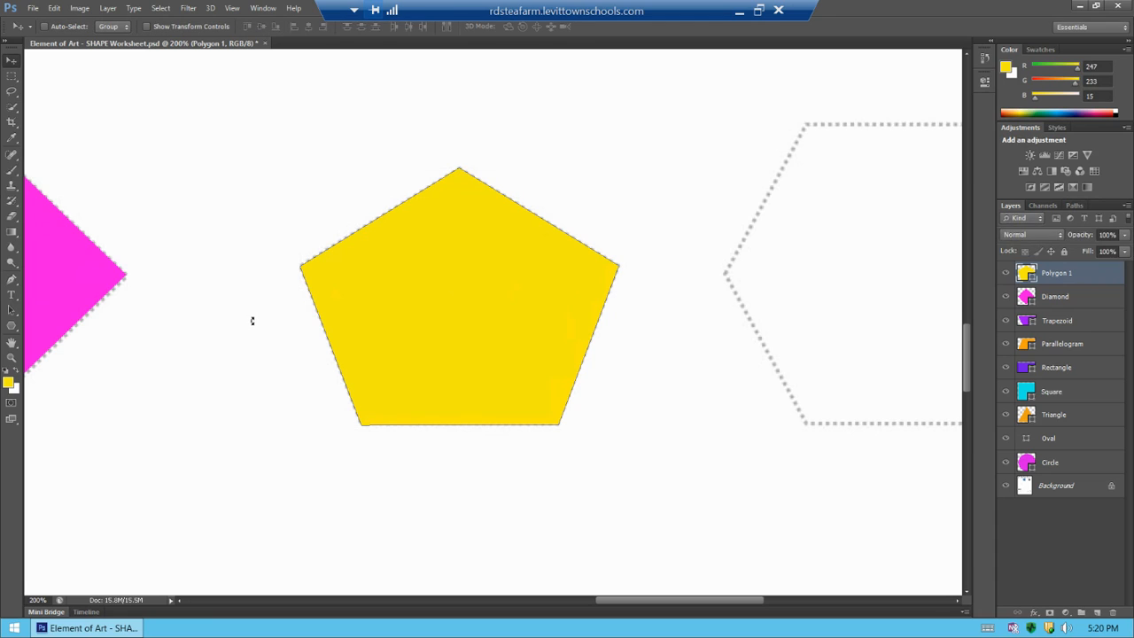
Rename the new shape layer Pentagon
double_click(1067, 275)
text(Pentagon)
click(1049, 546)
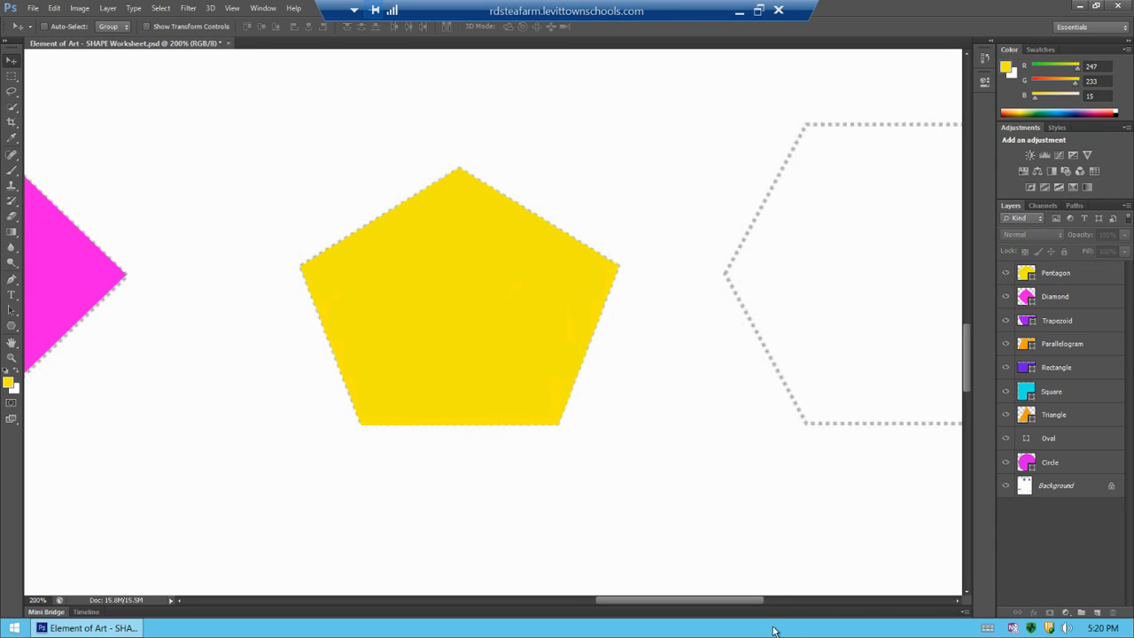
Add a new layer beside the hexagon outline and set the foreground color to green, R36 G247 B15
drag(727, 605, 796, 603)
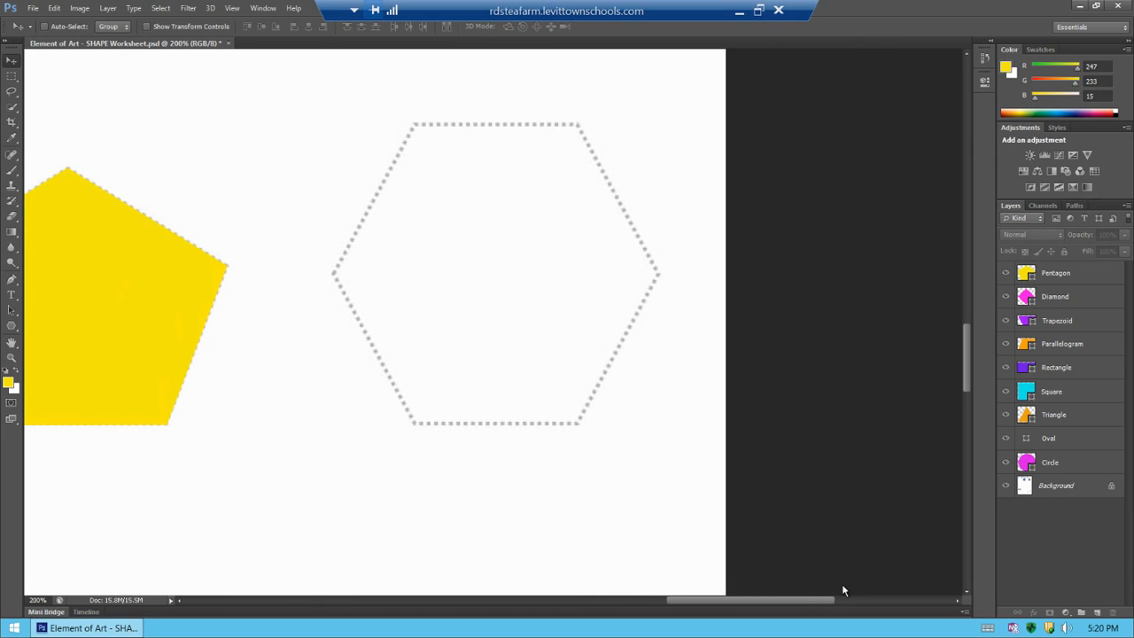
click(1097, 613)
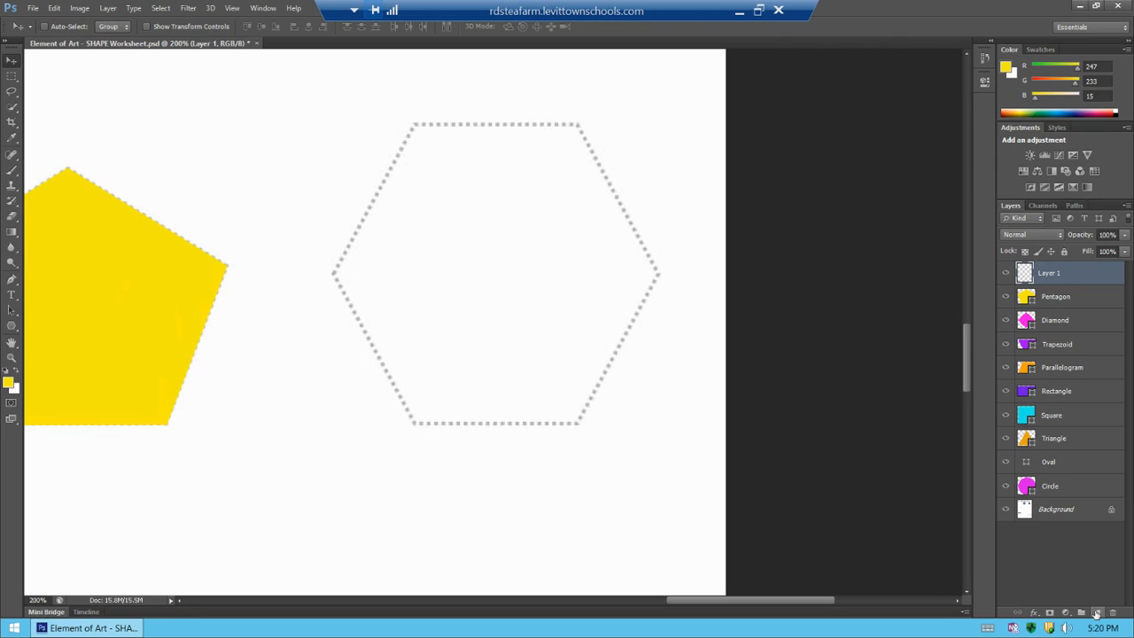
click(12, 386)
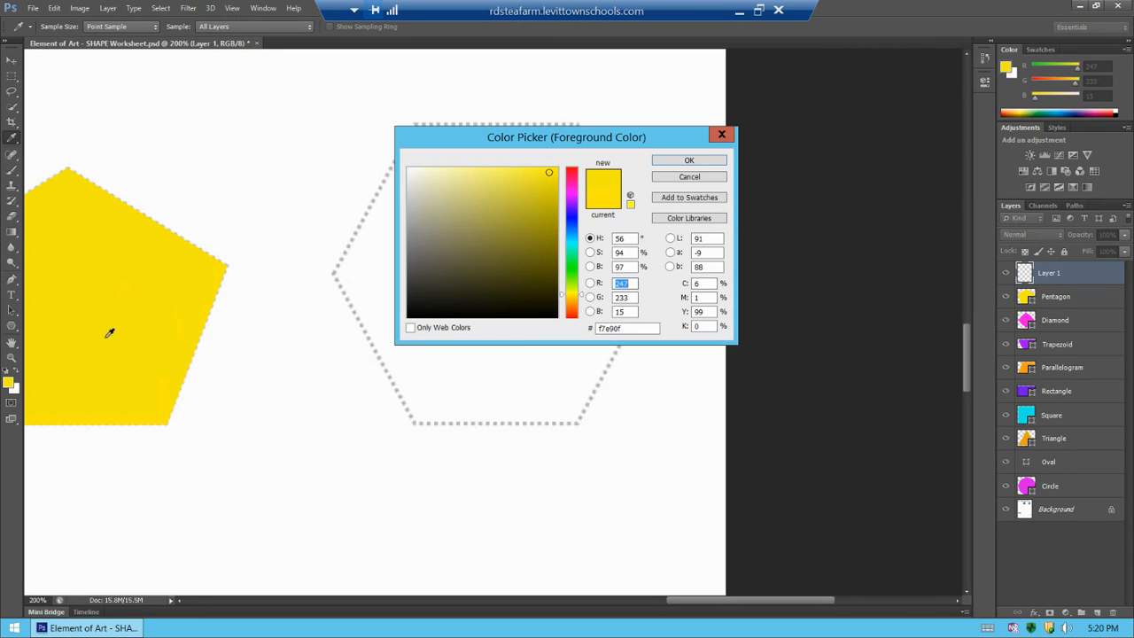
click(572, 272)
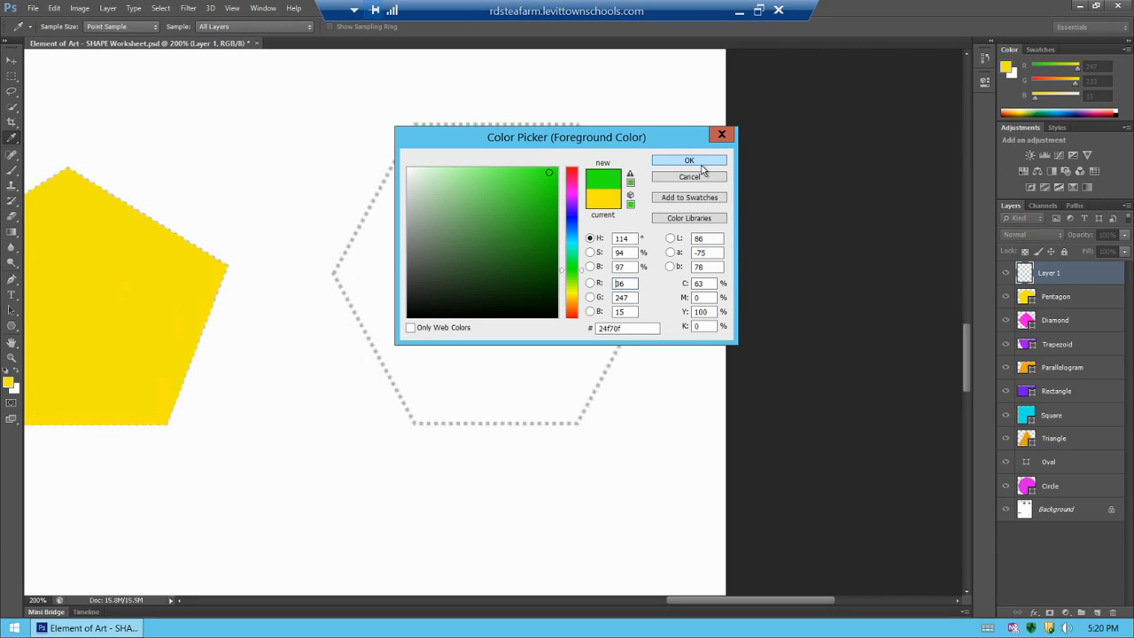
click(692, 160)
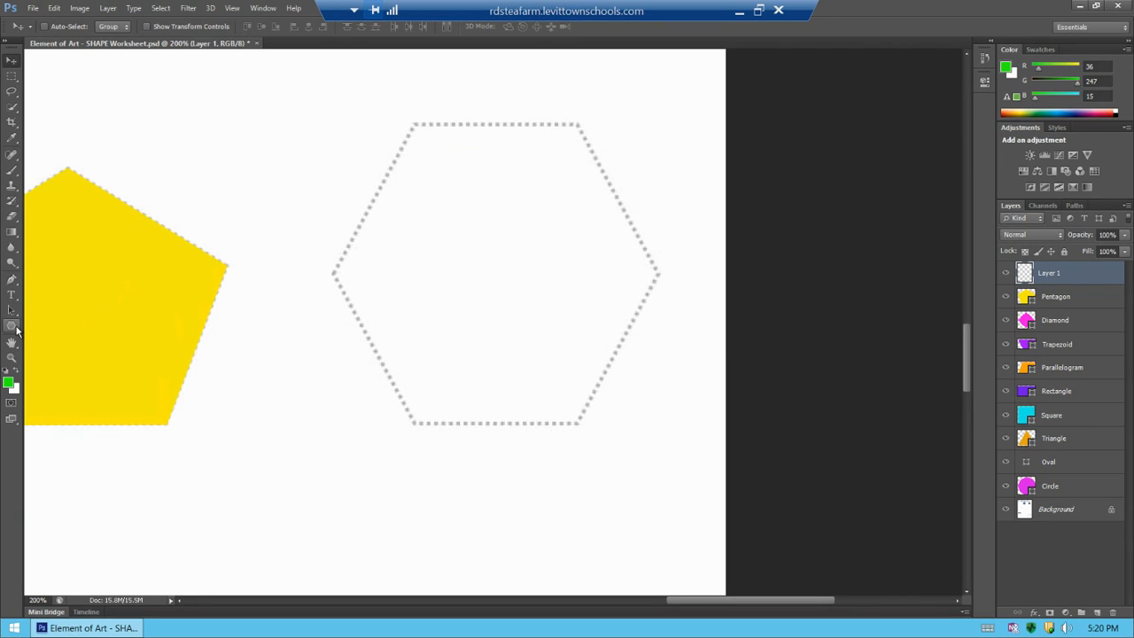
Draw a six-sided polygon about 229 × 199 px and move it onto the hexagon outline
click(14, 328)
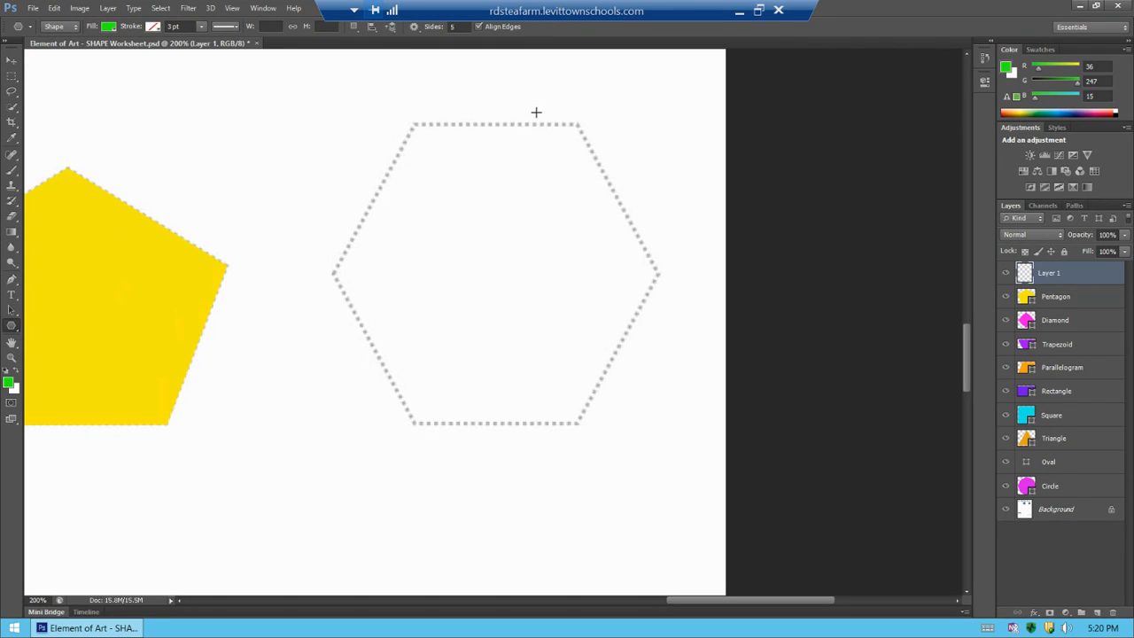
click(459, 27)
key(BackSpace)
text(6)
key(Return)
drag(378, 121, 441, 234)
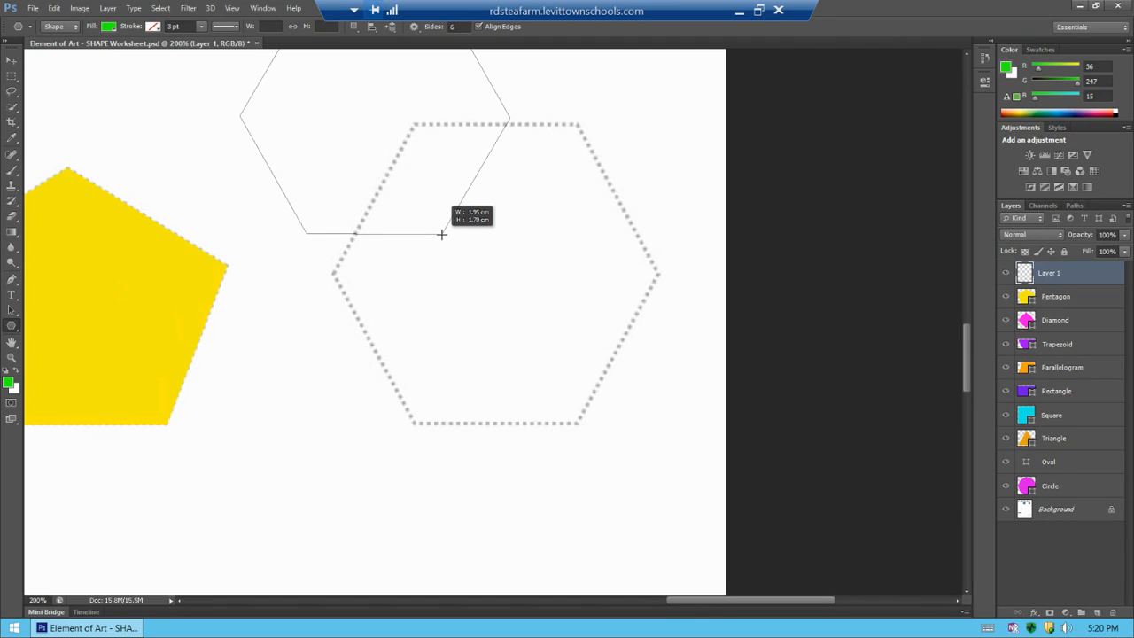
drag(441, 234, 441, 233)
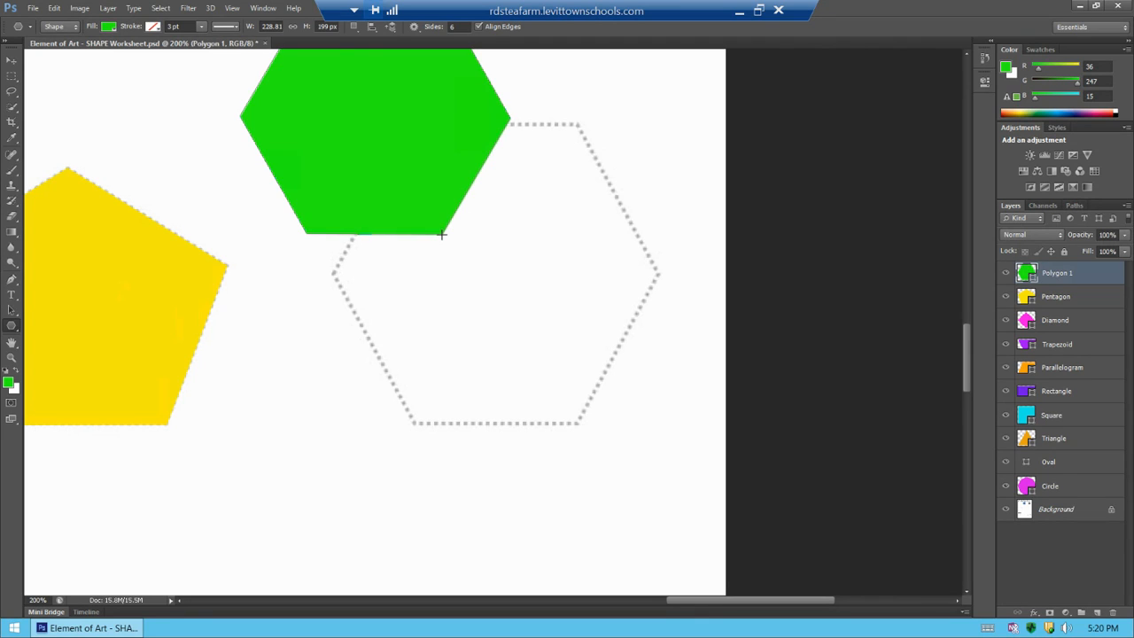
click(11, 59)
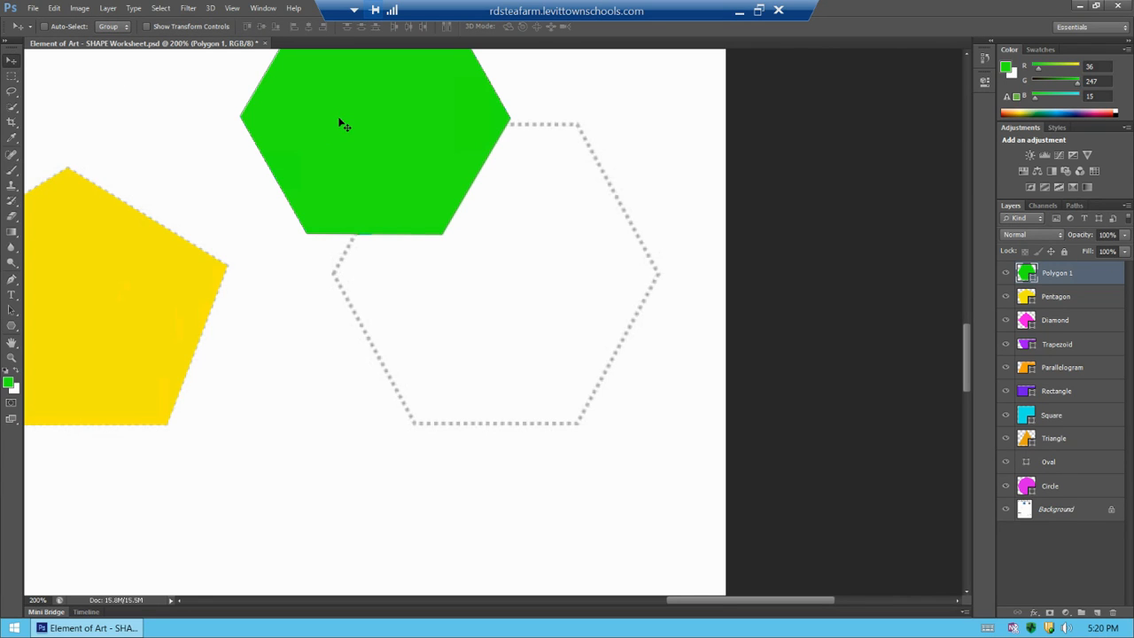
drag(344, 125, 461, 239)
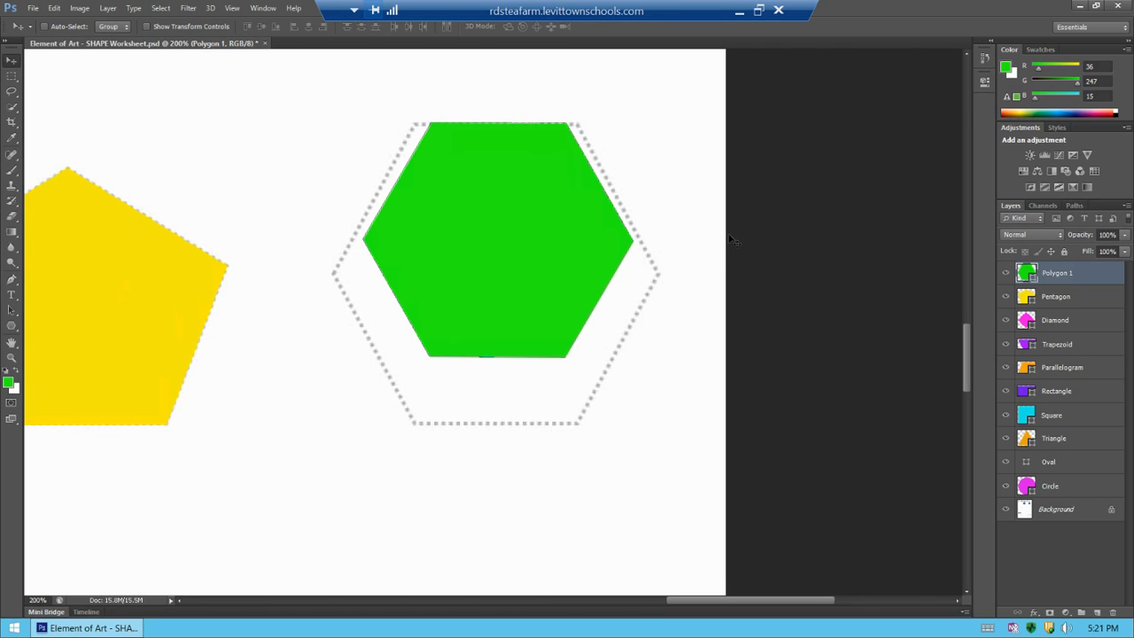
Scale the green hexagon with Free Transform so it fits the dotted hexagon outline
key(ctrl+t)
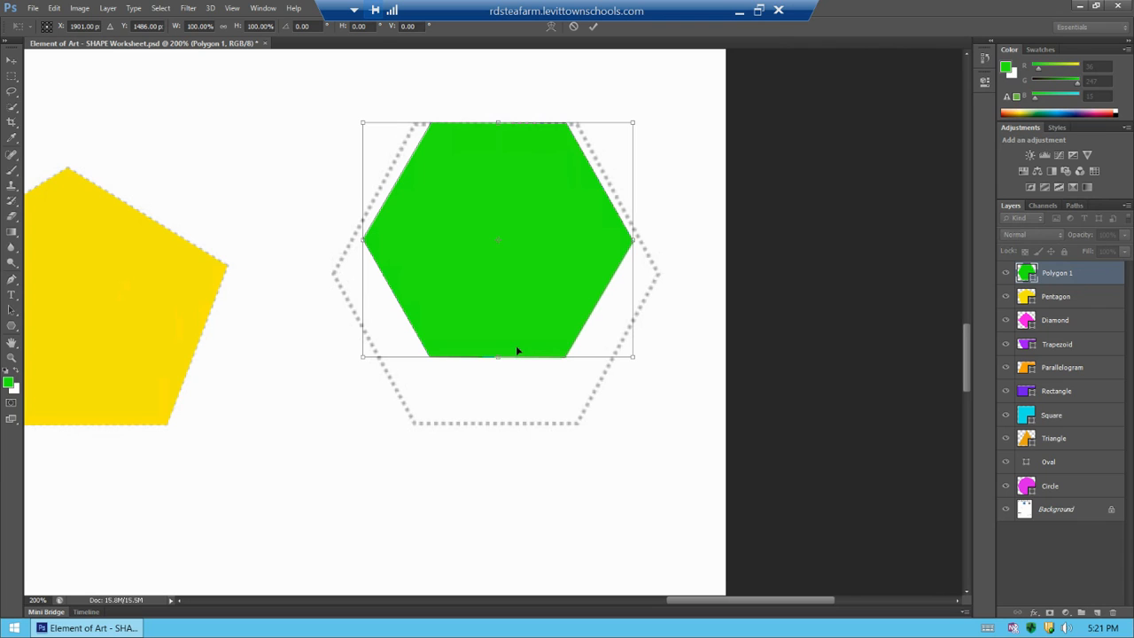
drag(500, 360, 497, 423)
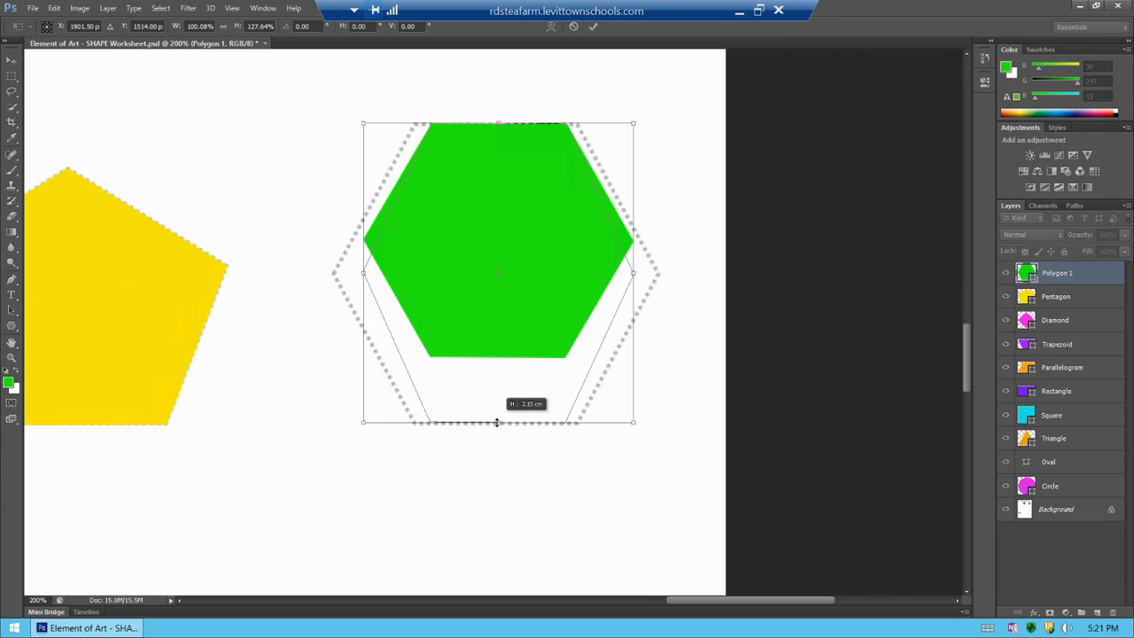
drag(497, 423, 496, 422)
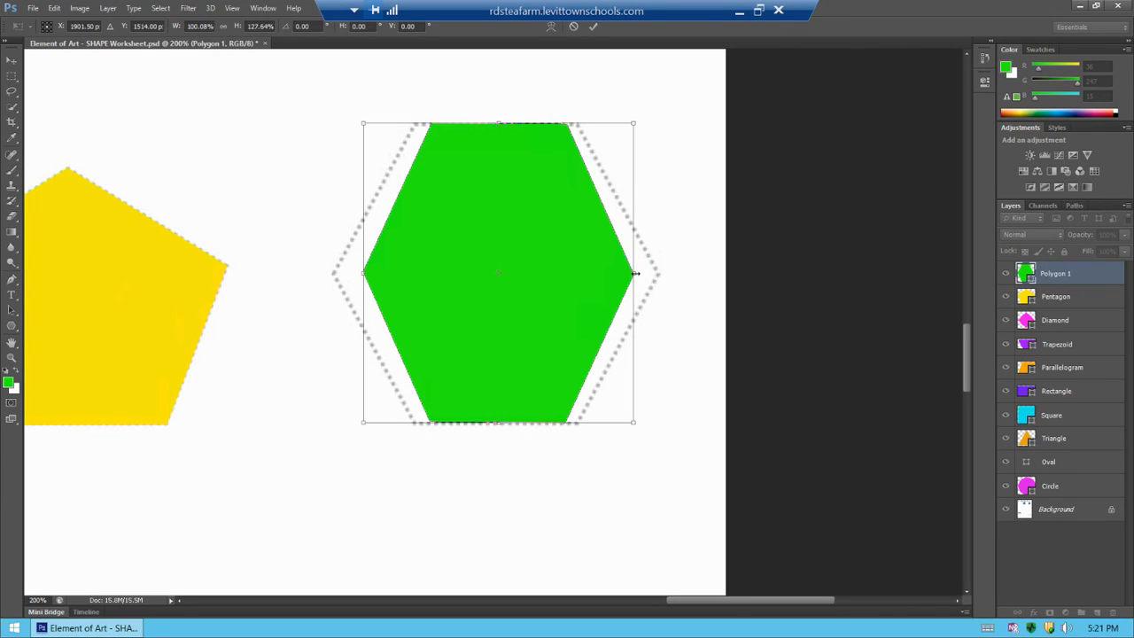
drag(634, 274, 657, 274)
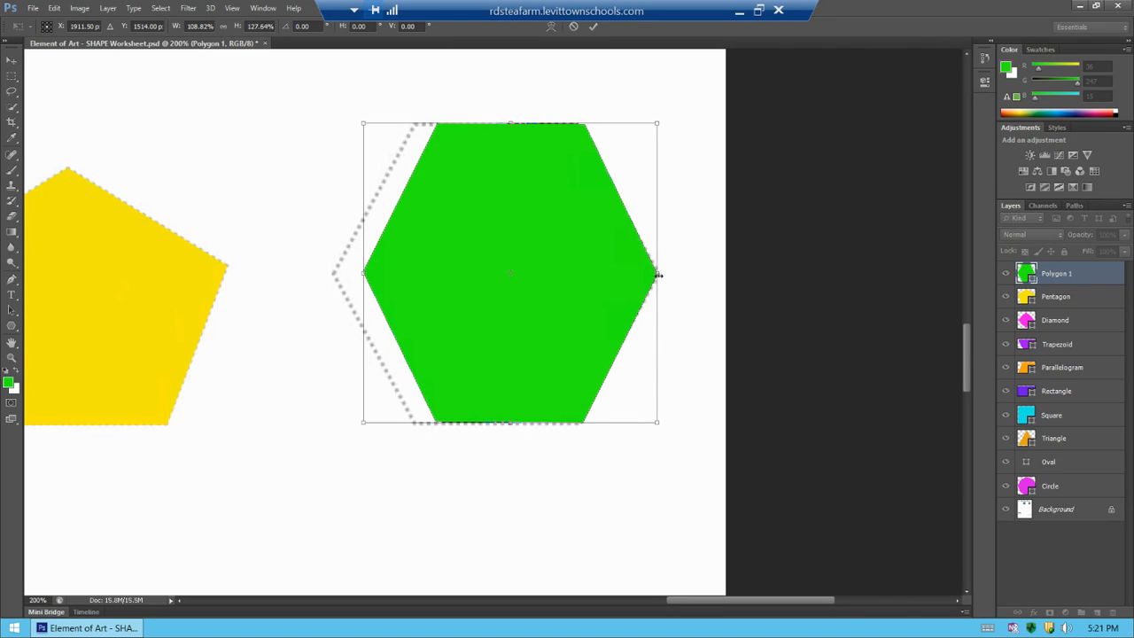
drag(363, 273, 333, 276)
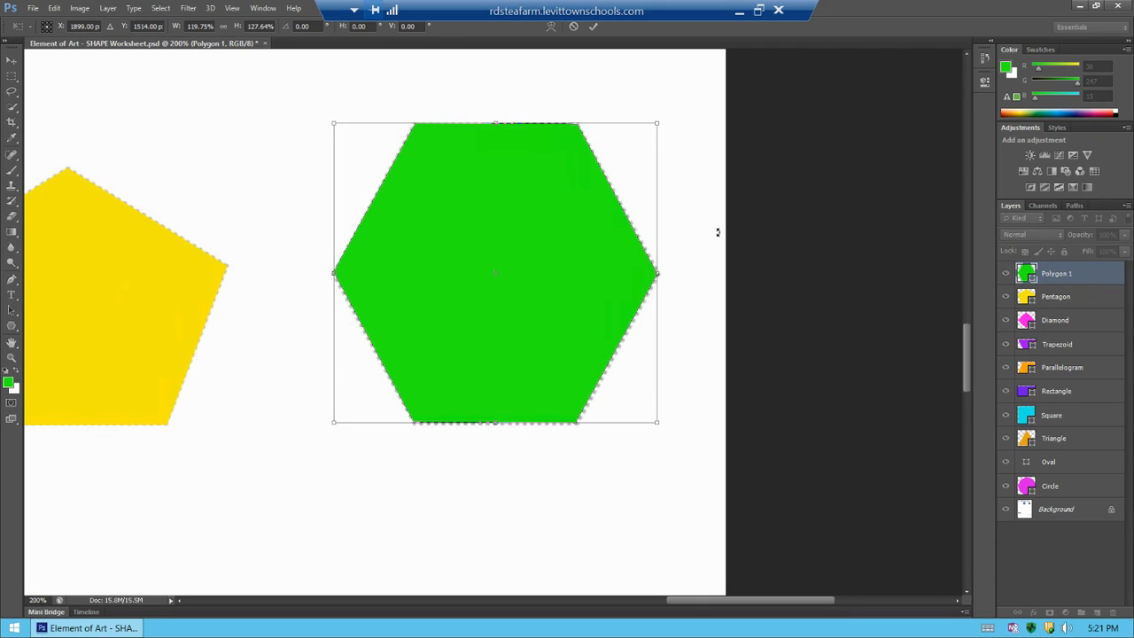
key(Return)
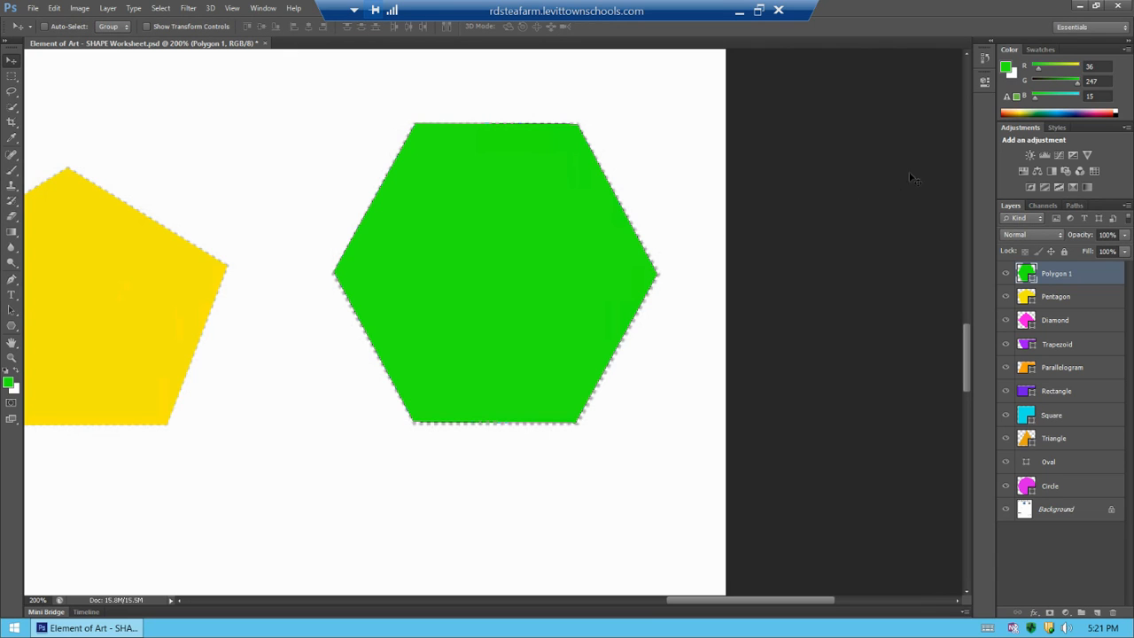
Rename the new shape layer Hexagon and save the document
double_click(1063, 274)
text(Hexagon)
click(903, 399)
key(ctrl+s)
Review the filled geometric shapes across the whole worksheet
key(ctrl+minus)
key(ctrl+minus)
key(ctrl+minus)
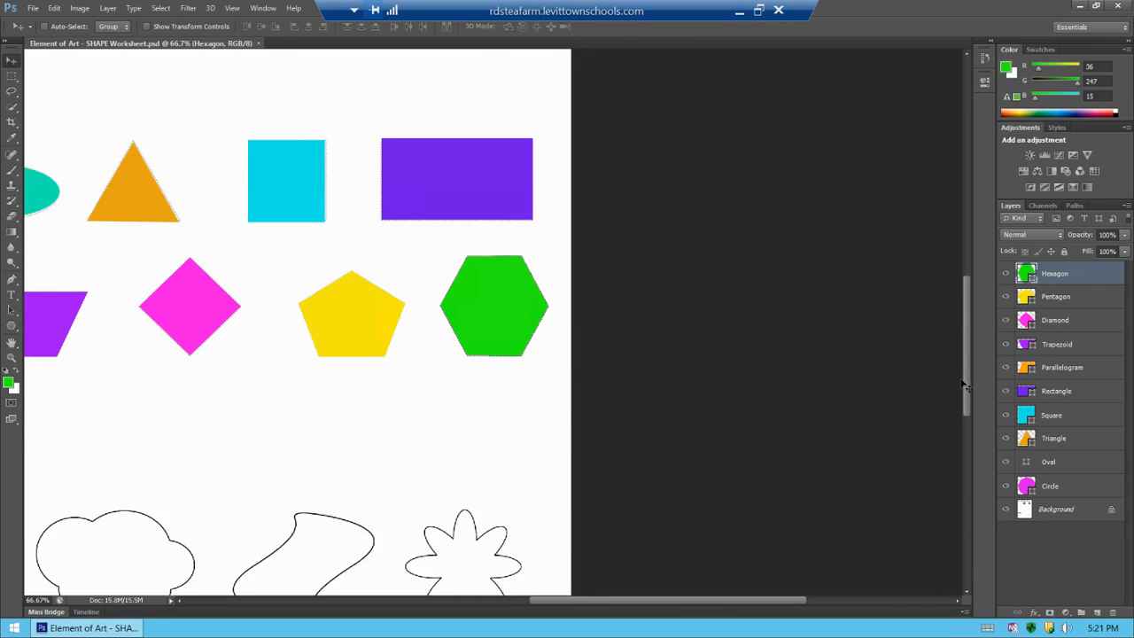
key(ctrl+minus)
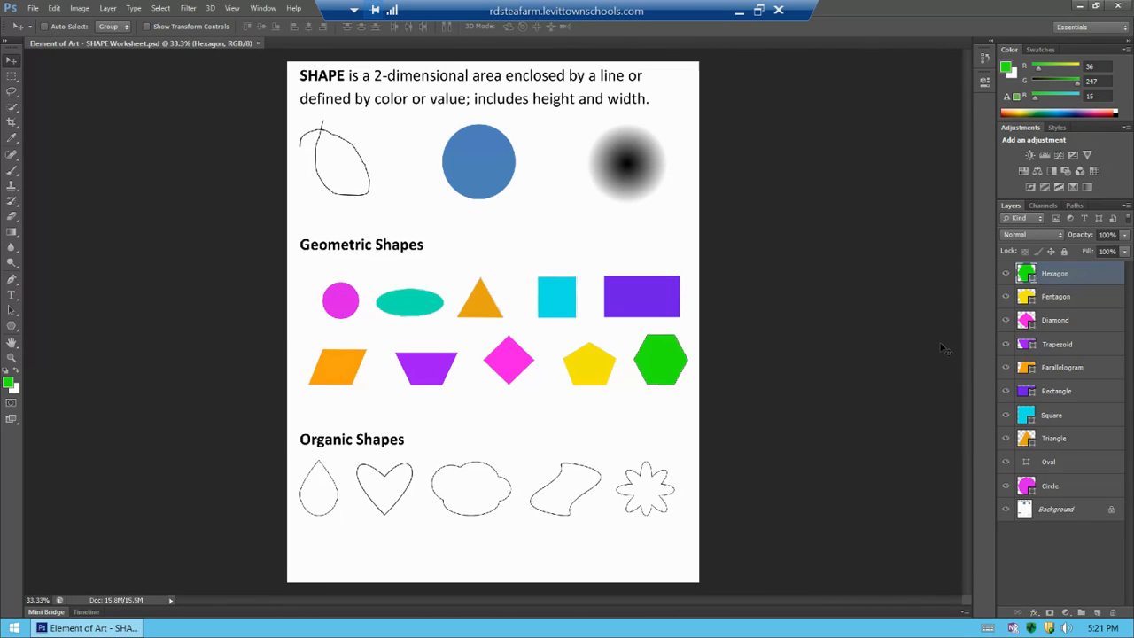
key(ctrl+plus)
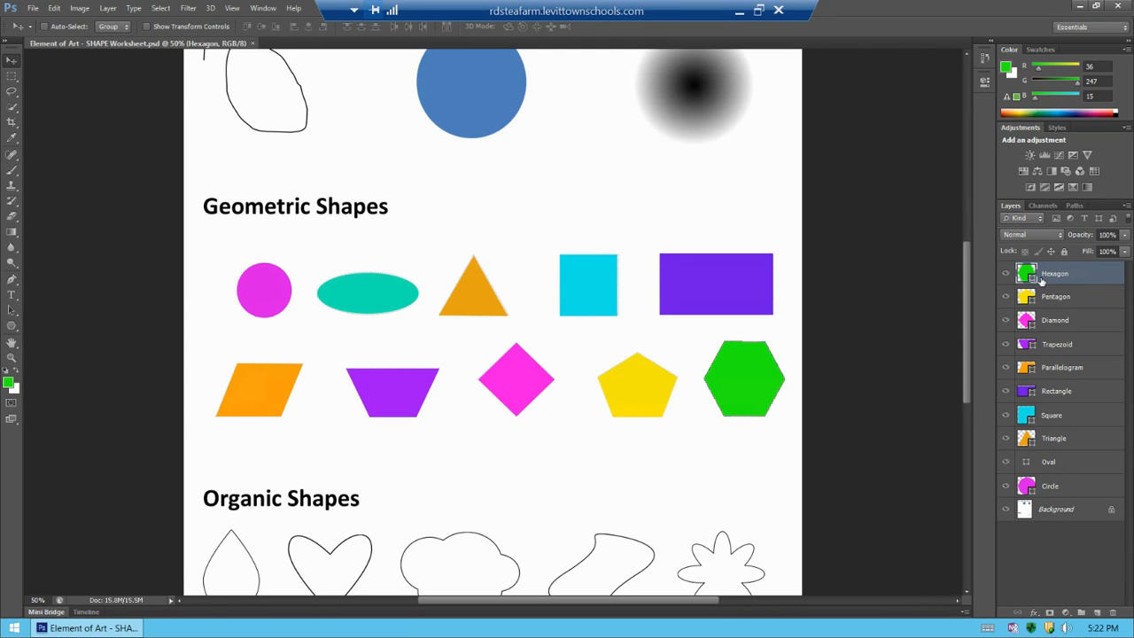
drag(966, 265, 969, 291)
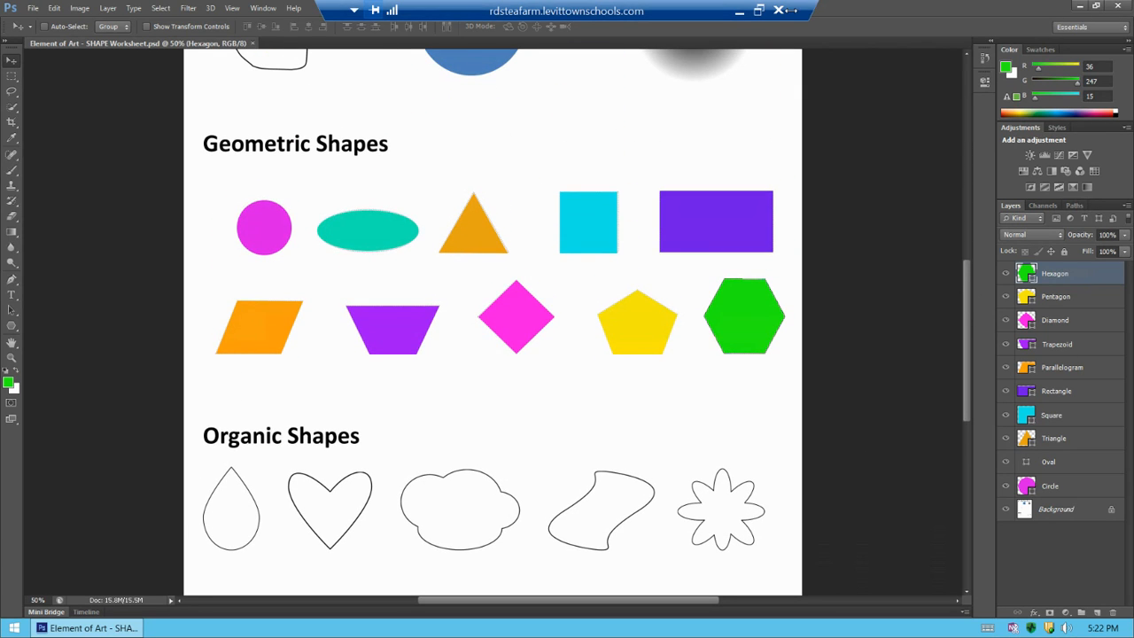
click(738, 13)
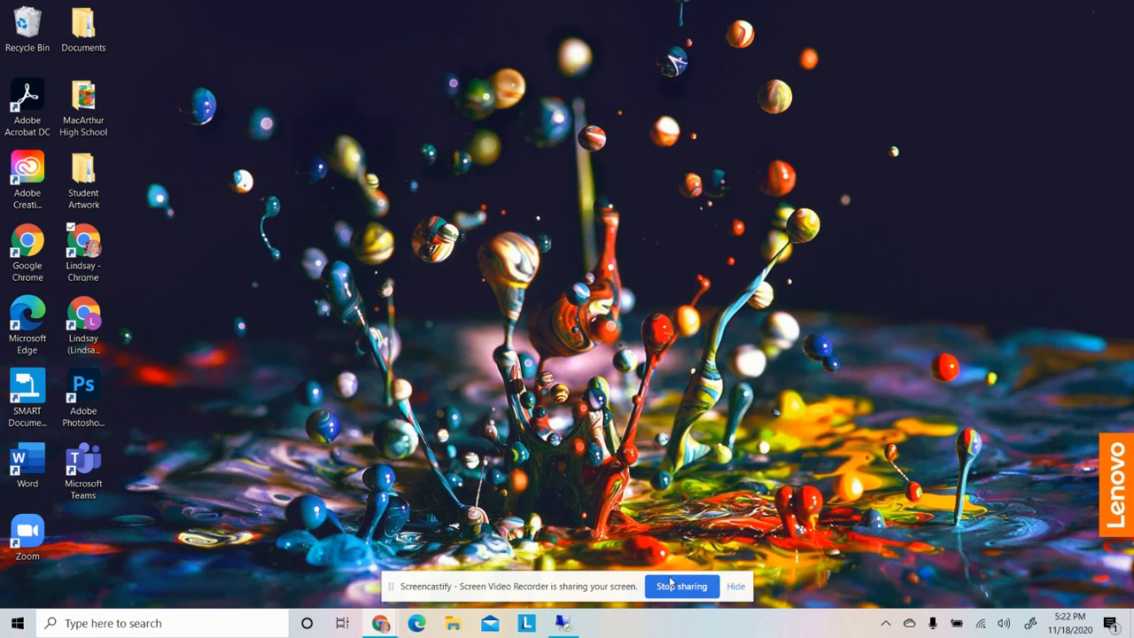
mouse_move(383, 626)
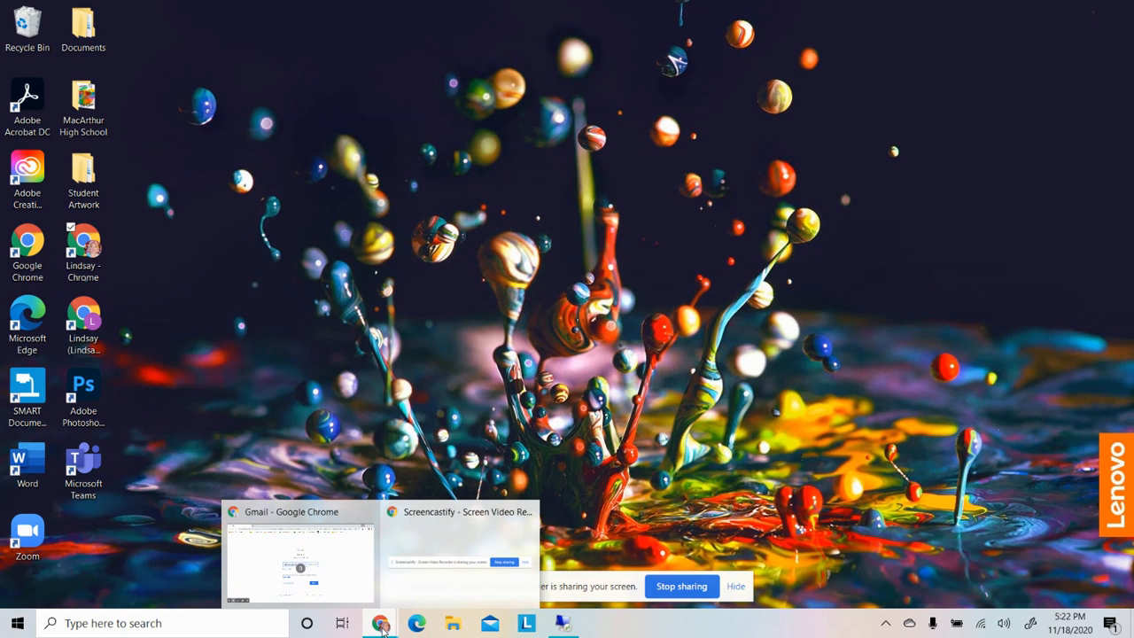
click(428, 542)
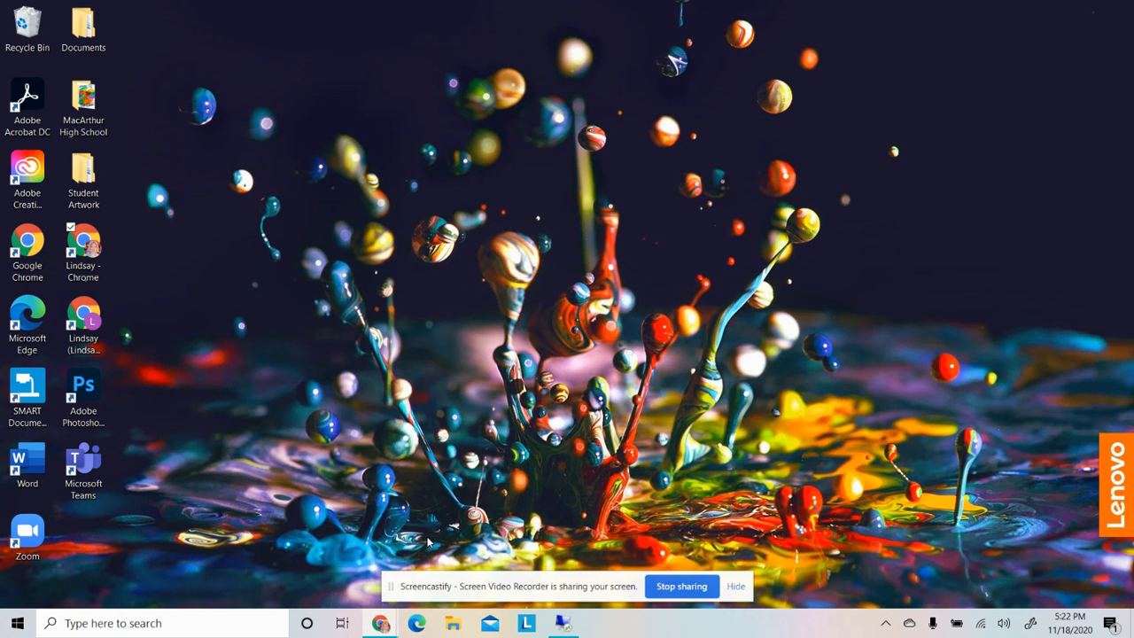
click(738, 588)
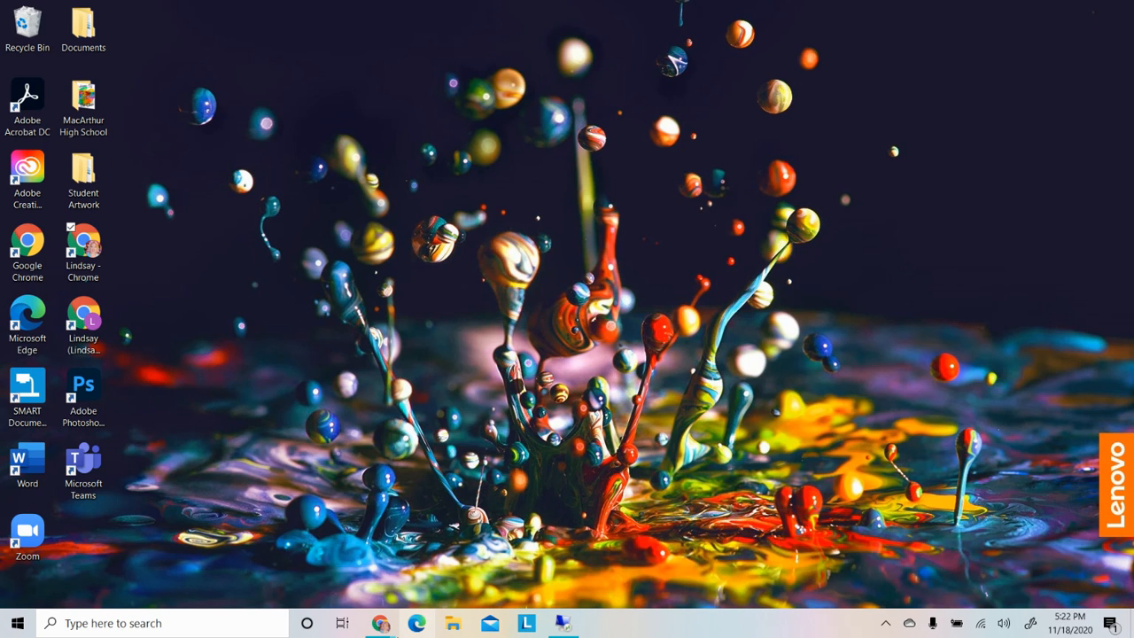
mouse_move(382, 624)
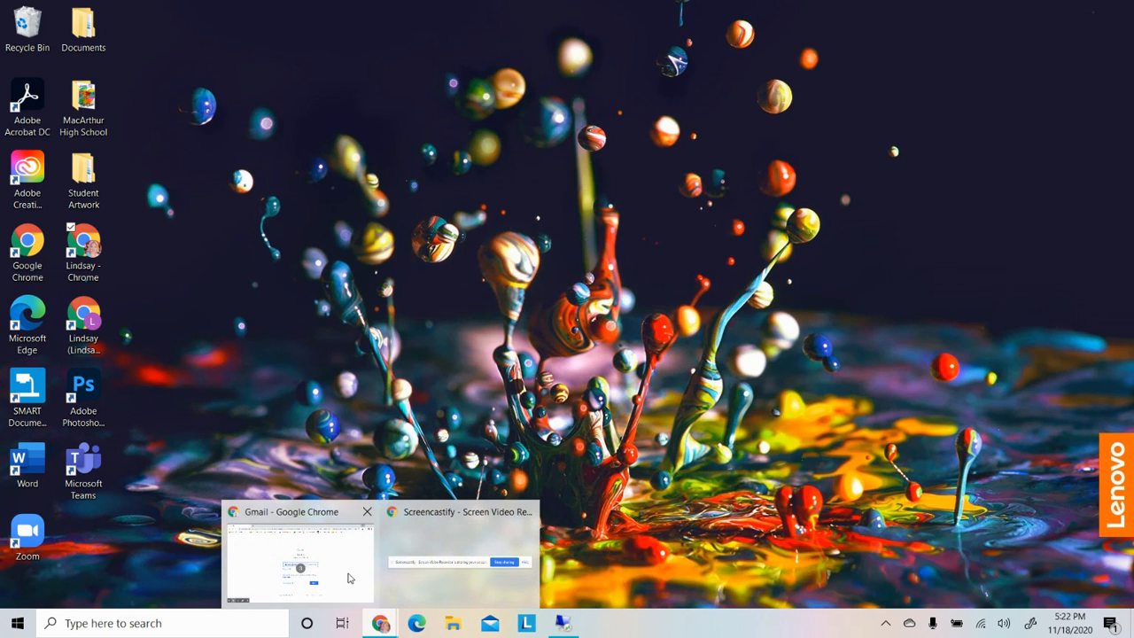
click(350, 578)
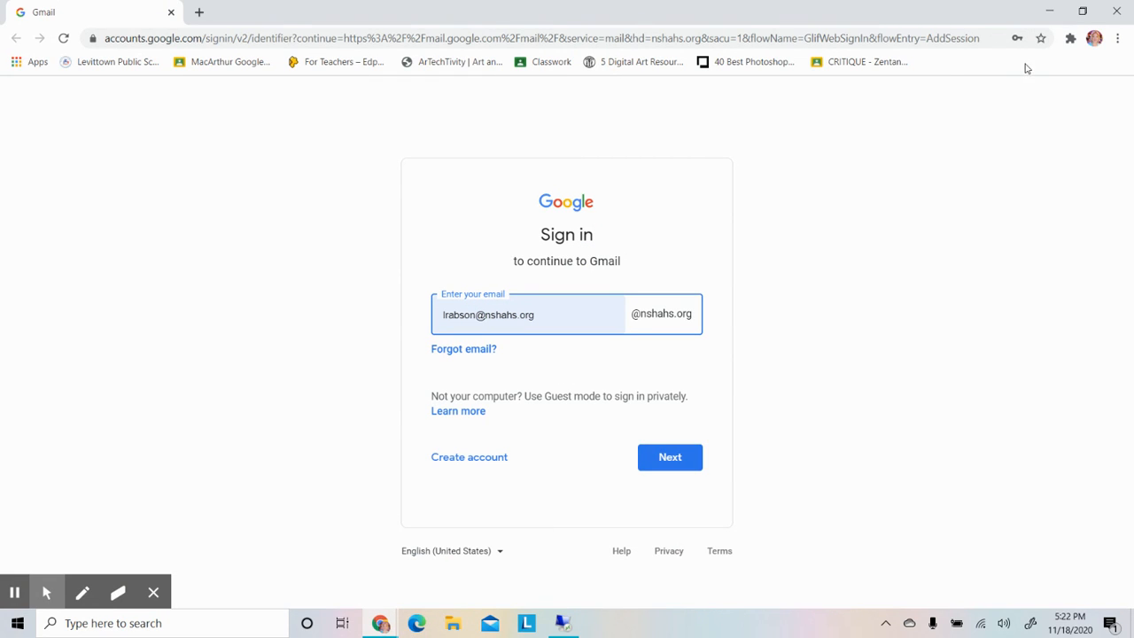
mouse_move(152, 602)
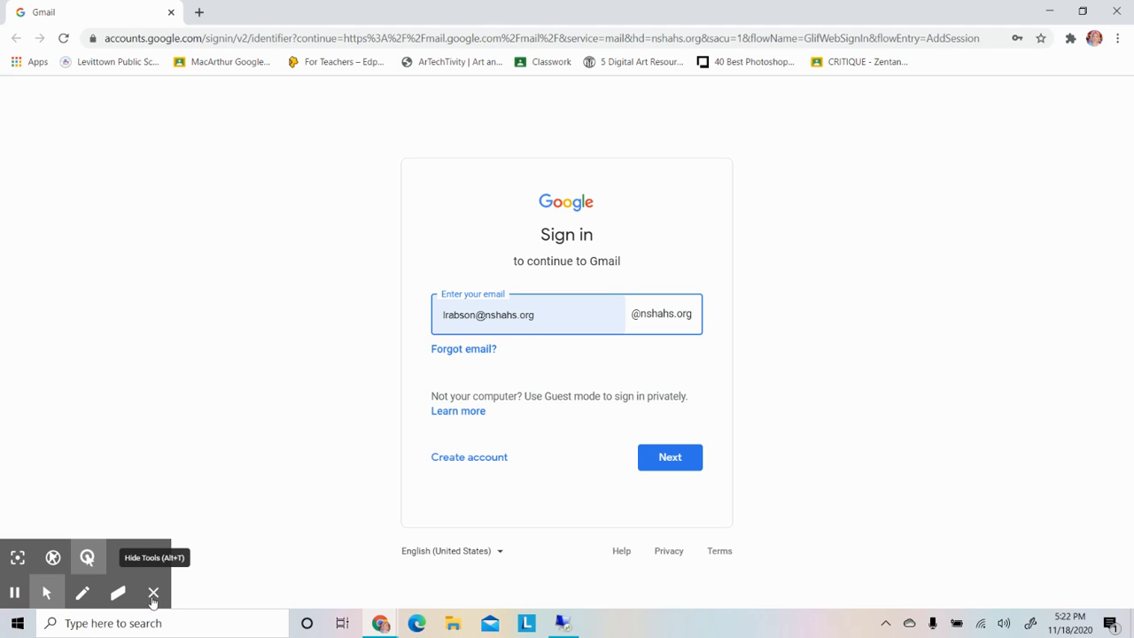